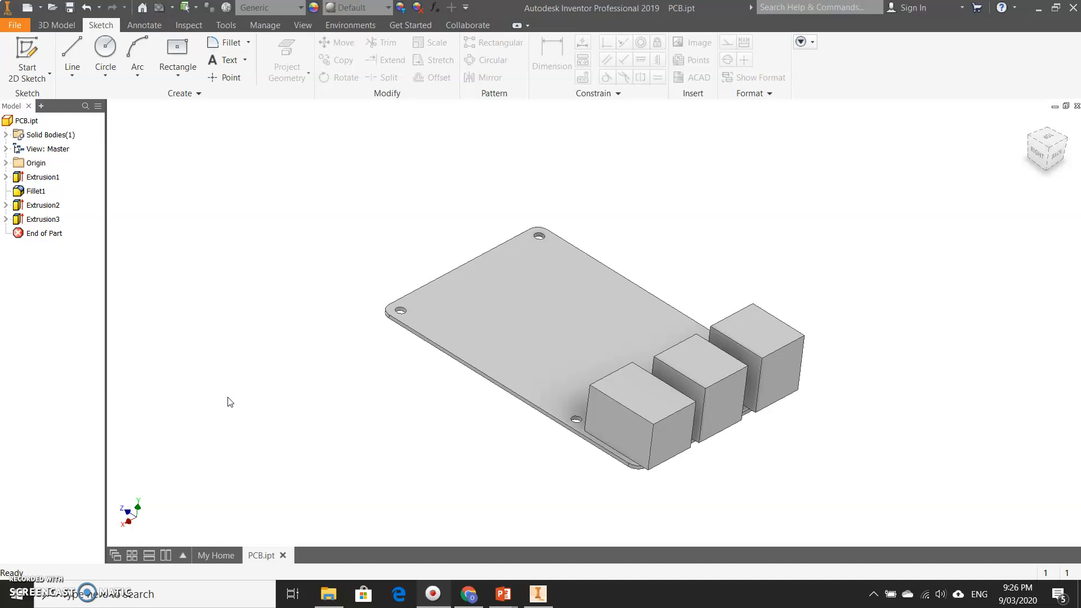
# Step: Sketch a center rectangle on the board's top face, overlapping the long edge beside the largest block, 7 mm wide and 15 mm deep
pyautogui.click(178, 49)
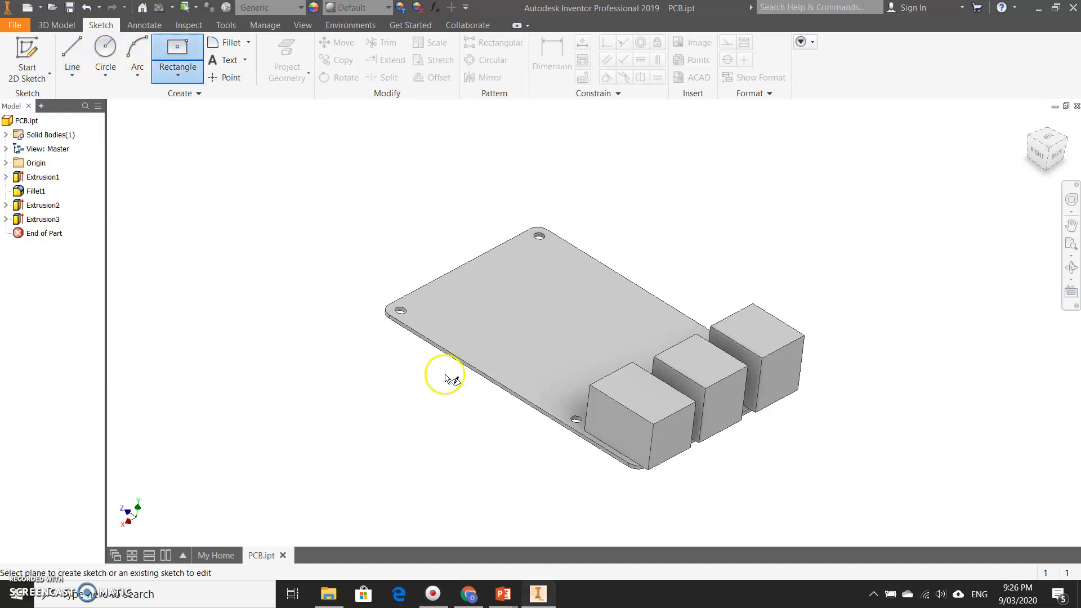
pyautogui.click(498, 322)
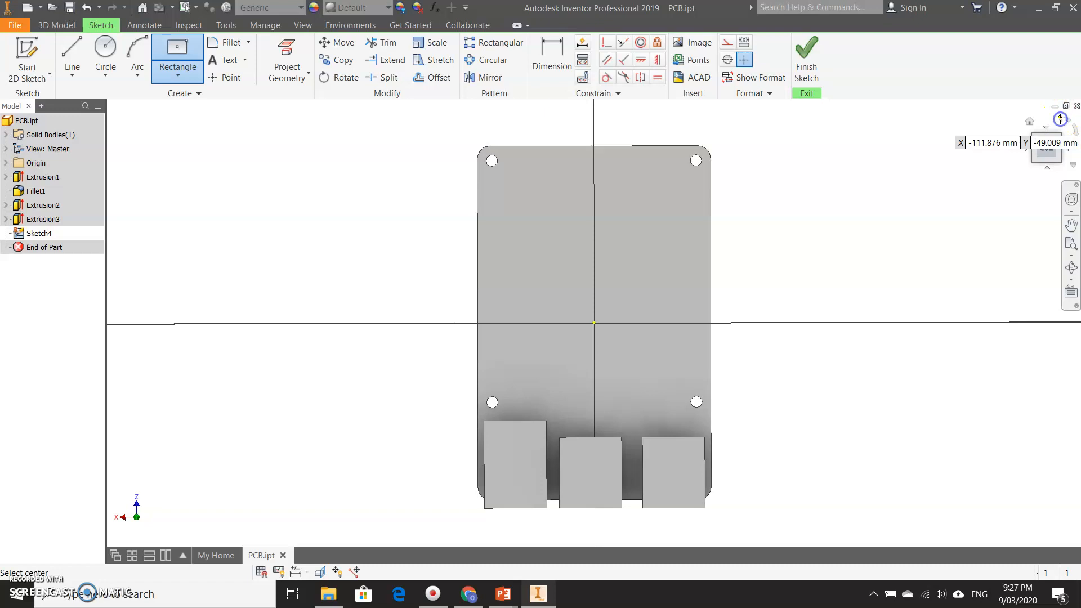
pyautogui.click(1060, 118)
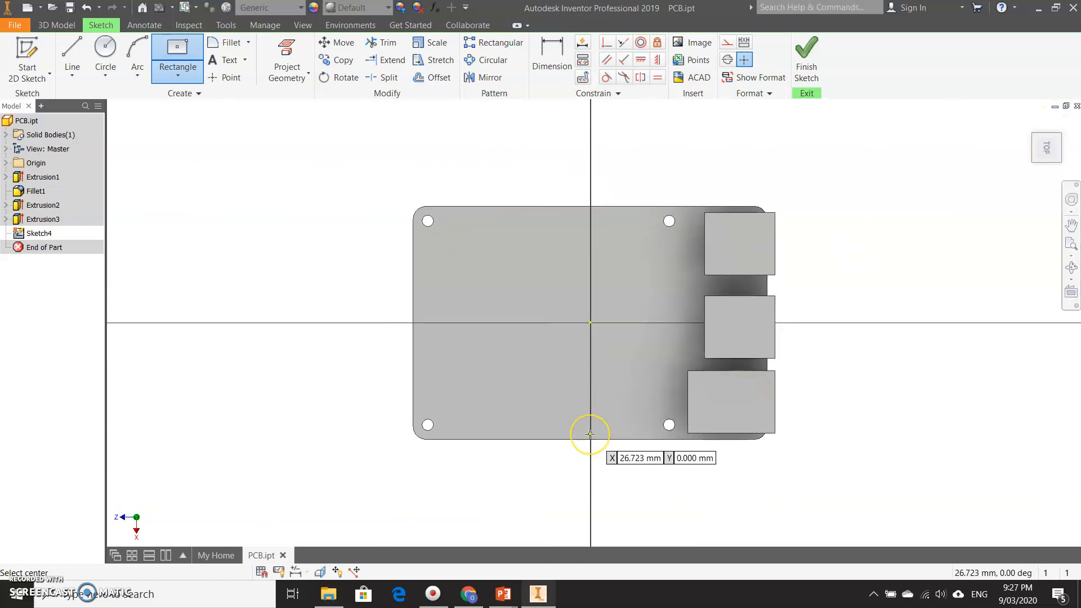
pyautogui.scroll(-5, 589, 434)
pyautogui.scroll(5, 590, 433)
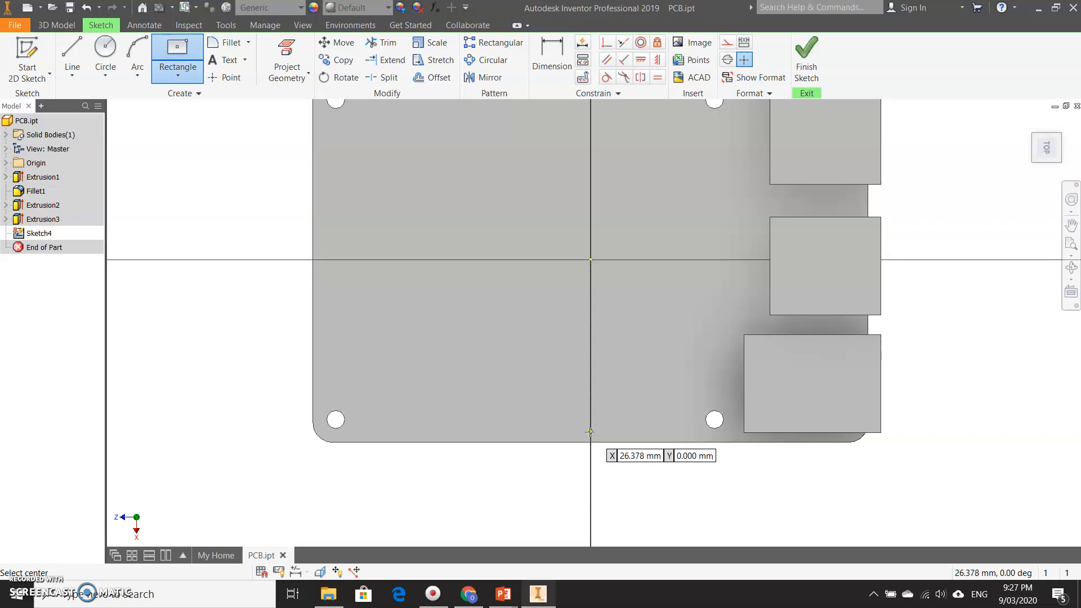
pyautogui.click(650, 418)
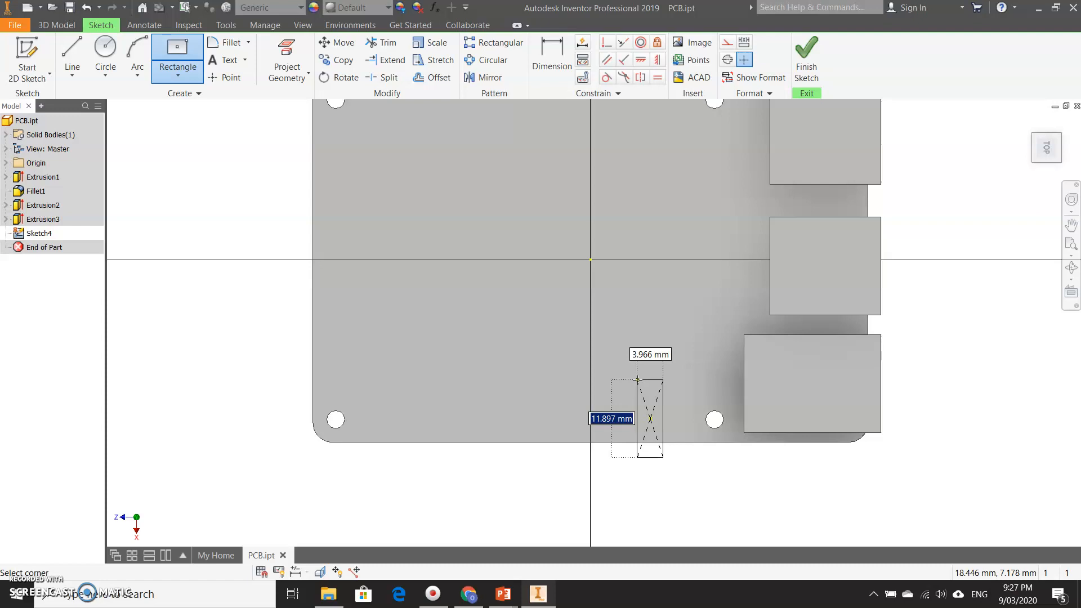
pyautogui.write('15')
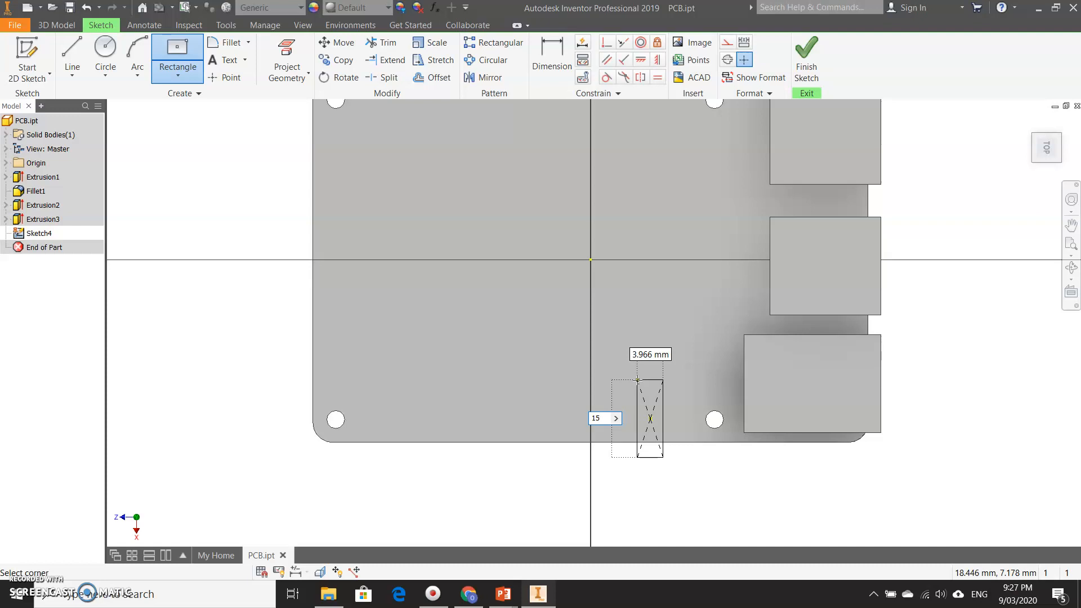
pyautogui.press('Tab')
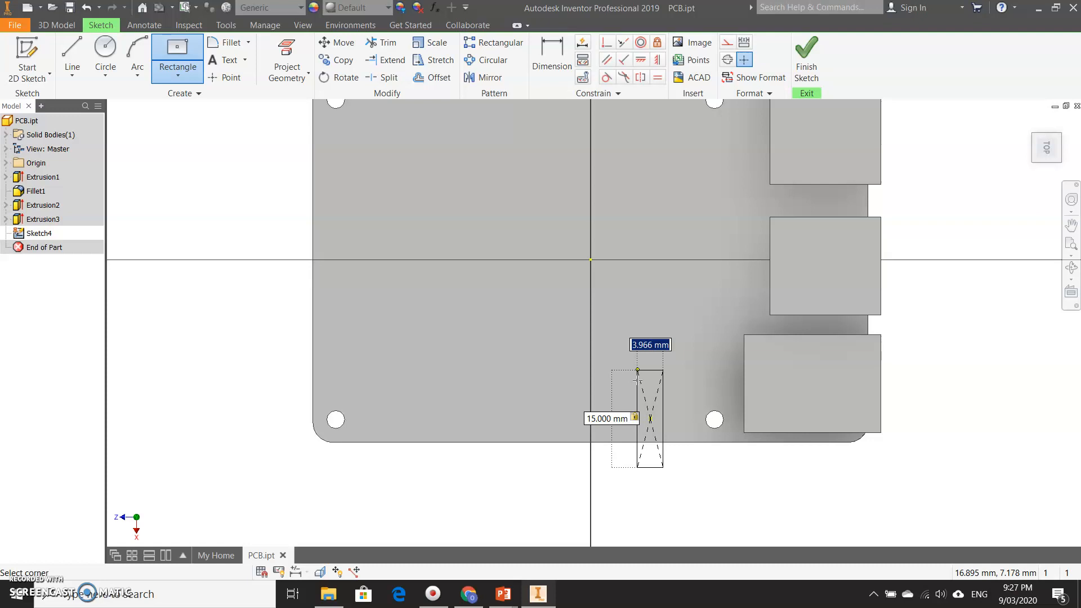
pyautogui.write('7')
pyautogui.press('Return')
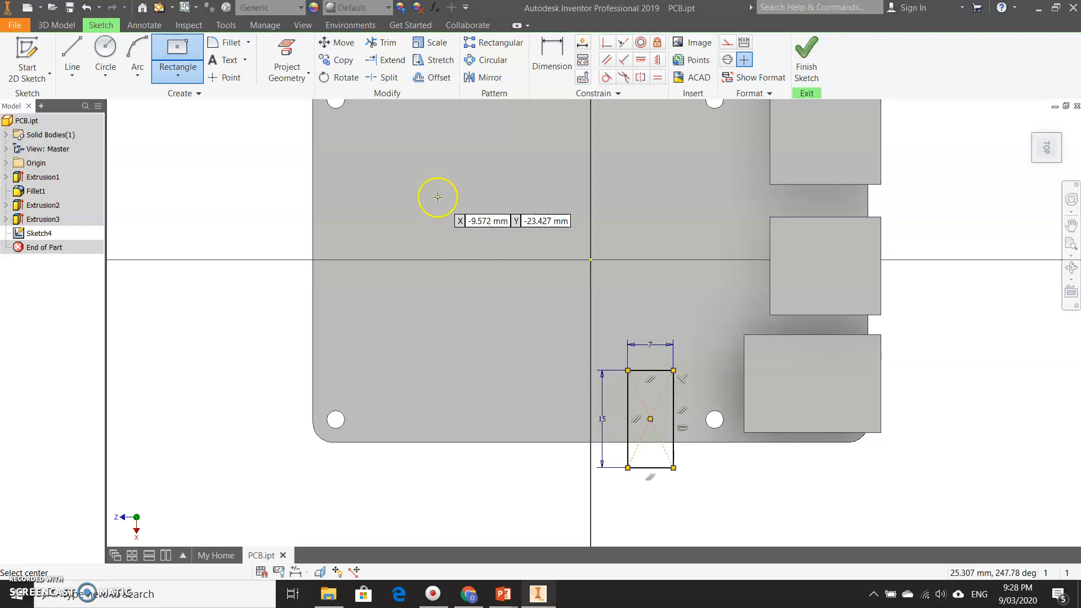
# Step: Dimension the 7 by 15 mm rectangle's outer edge to overhang the board's long edge by 3 mm
pyautogui.click(556, 70)
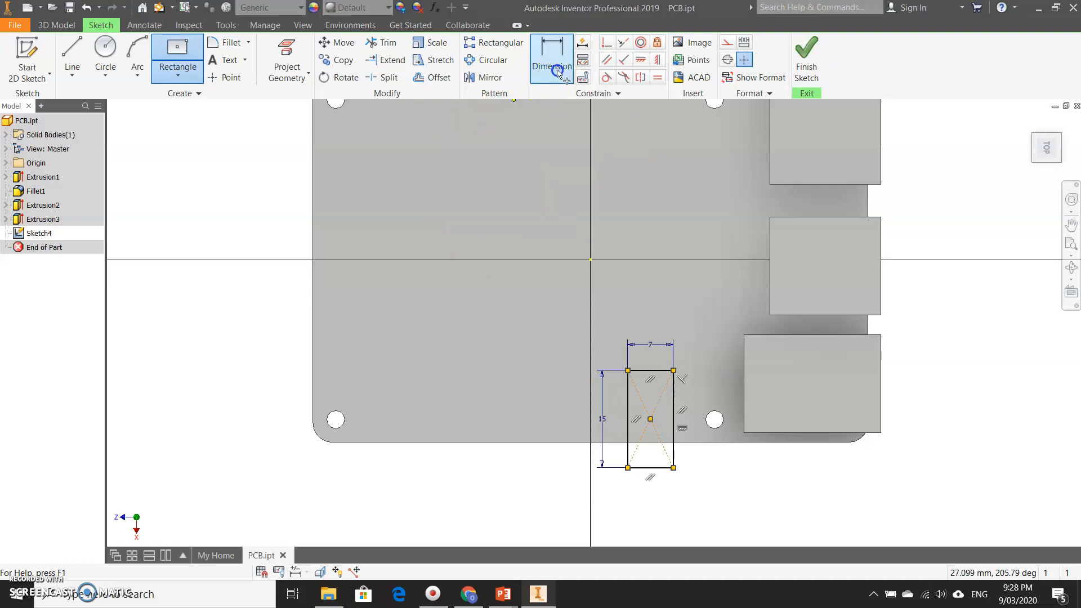
pyautogui.click(653, 442)
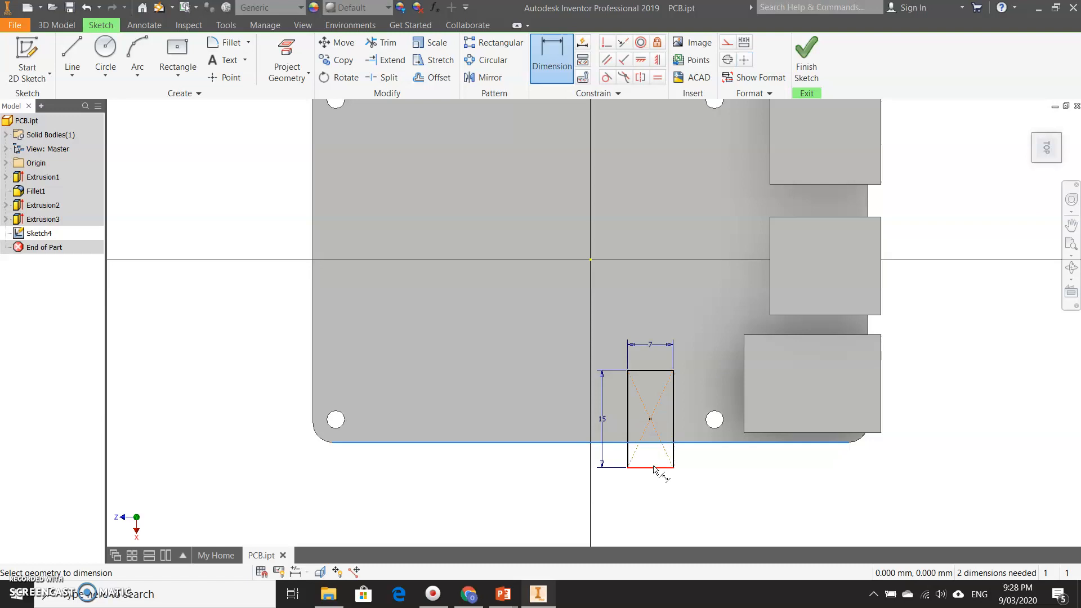
pyautogui.click(651, 467)
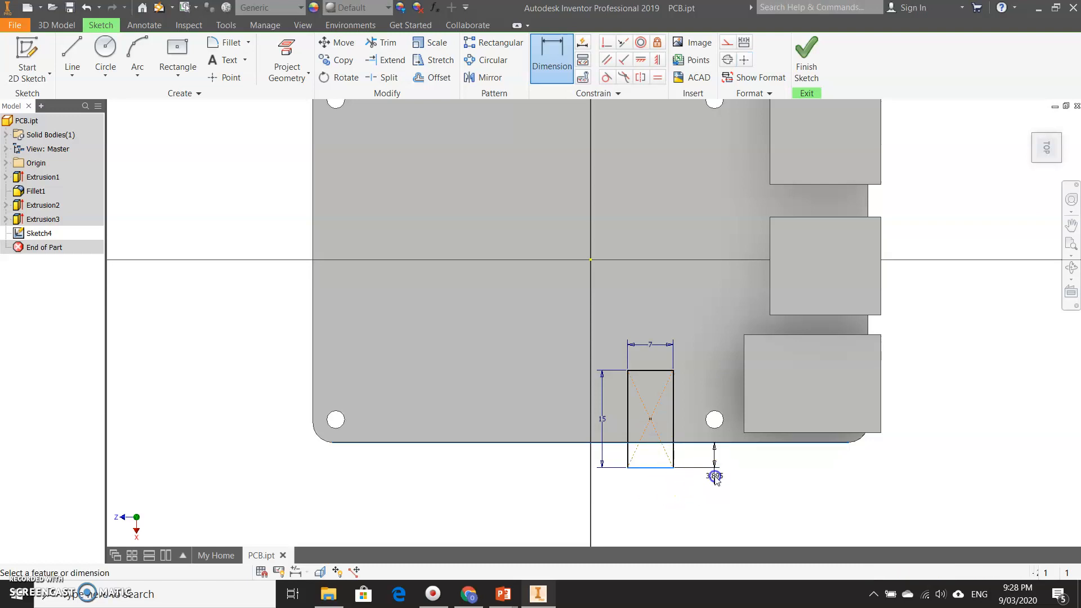
pyautogui.click(714, 478)
pyautogui.write('3')
pyautogui.press('Return')
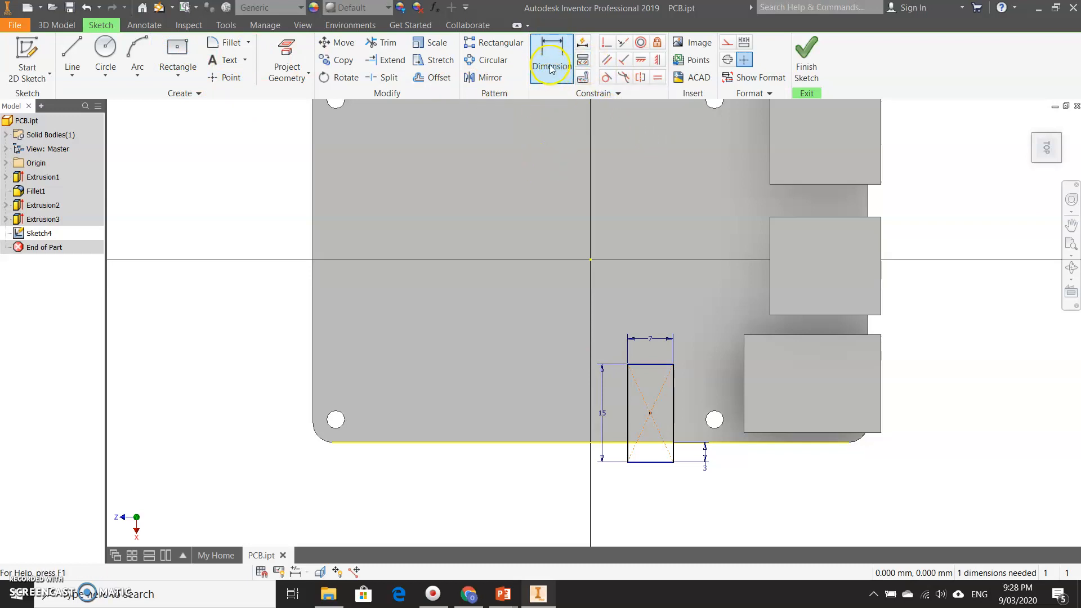
# Step: Dimension the 7 by 15 mm rectangle's center 53.5 mm from the board's short edge opposite the blocks
pyautogui.click(651, 413)
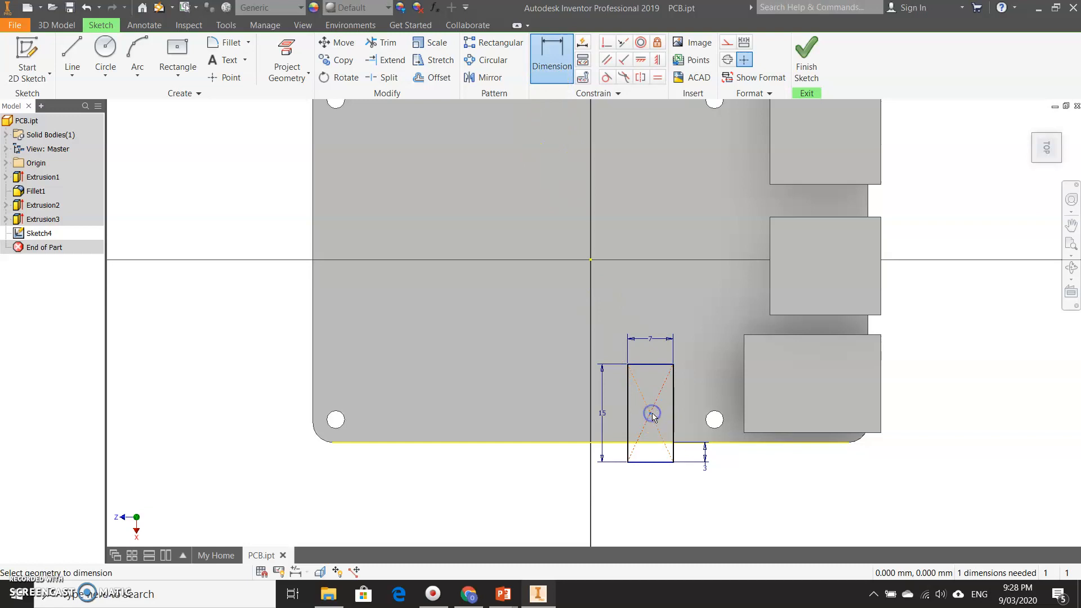
pyautogui.click(313, 387)
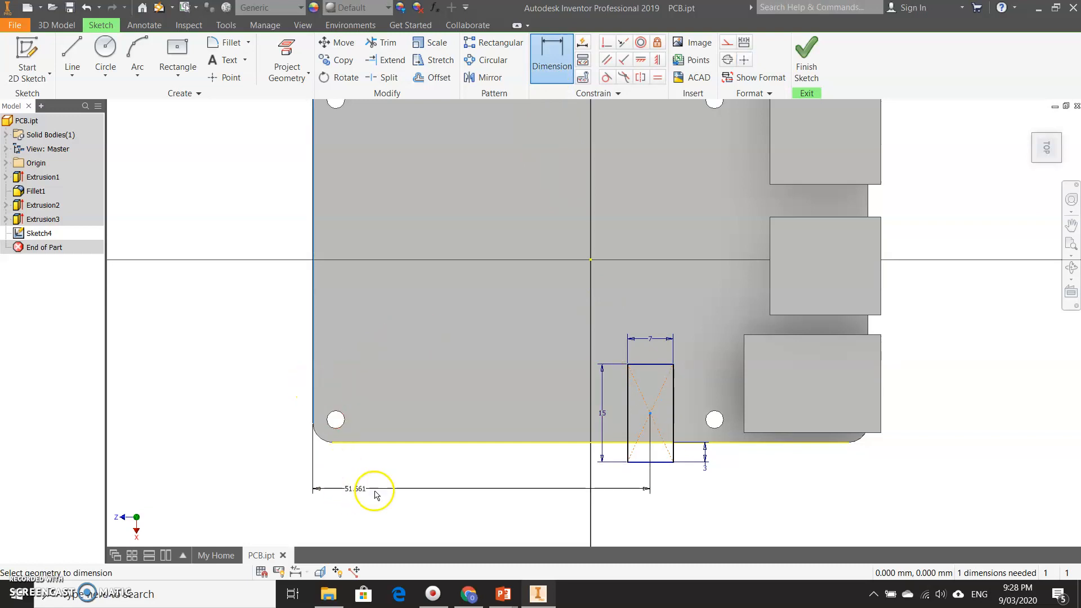
pyautogui.click(421, 494)
pyautogui.write('53')
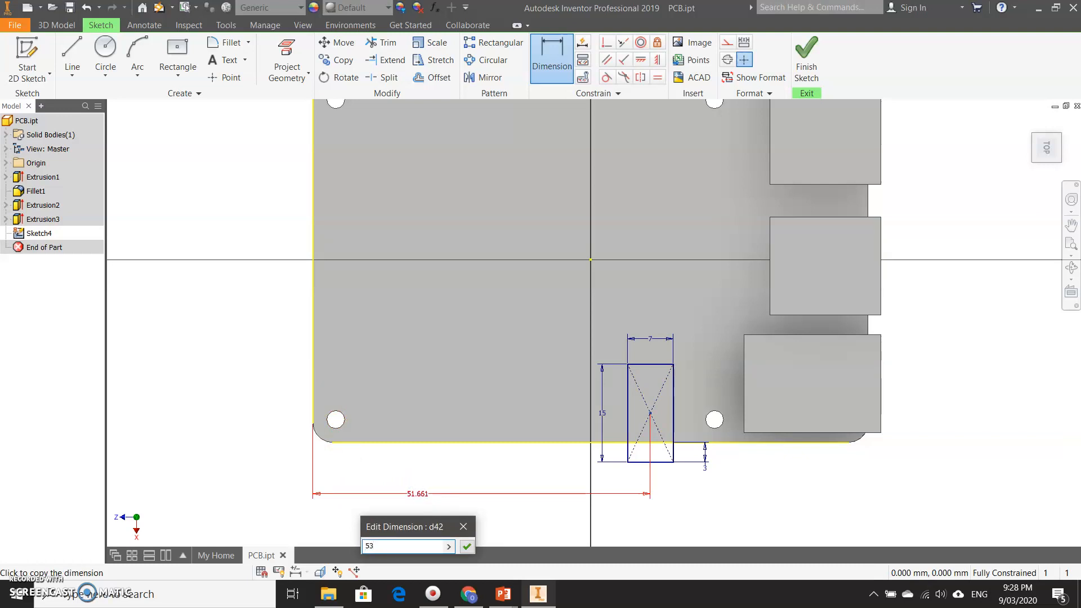
pyautogui.write('.5')
pyautogui.press('Return')
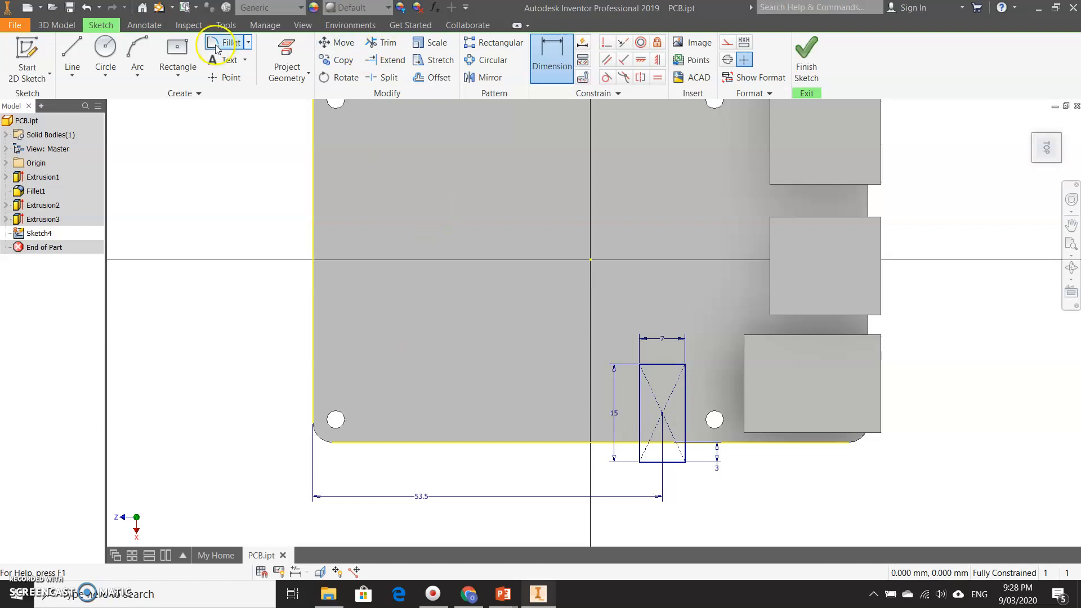
# Step: Draw a second center rectangle across the same long edge, 15 mm along the edge and 12 mm deep
pyautogui.click(185, 58)
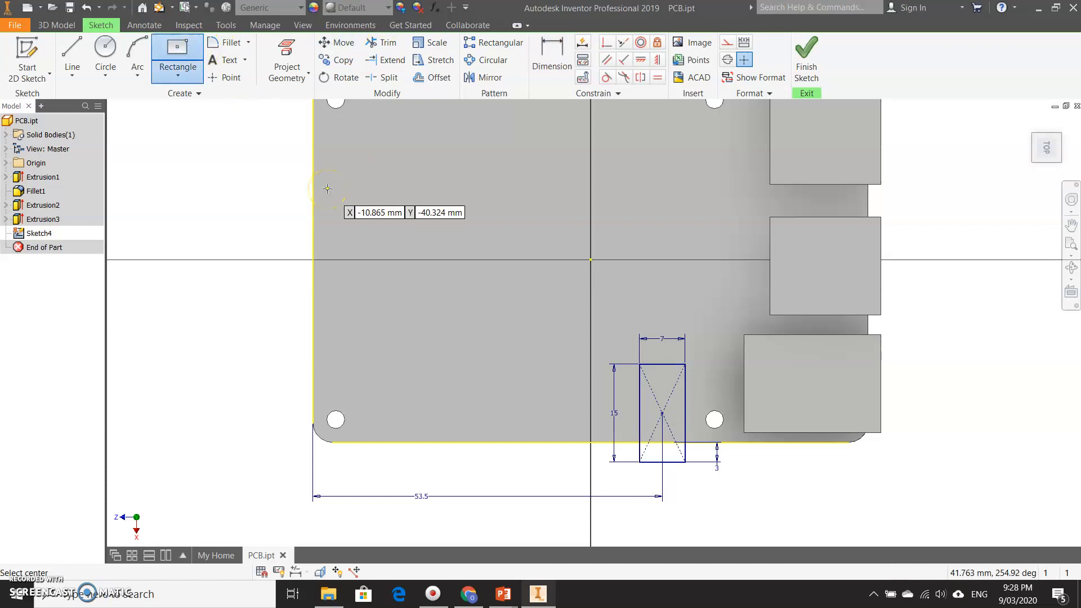
pyautogui.click(509, 416)
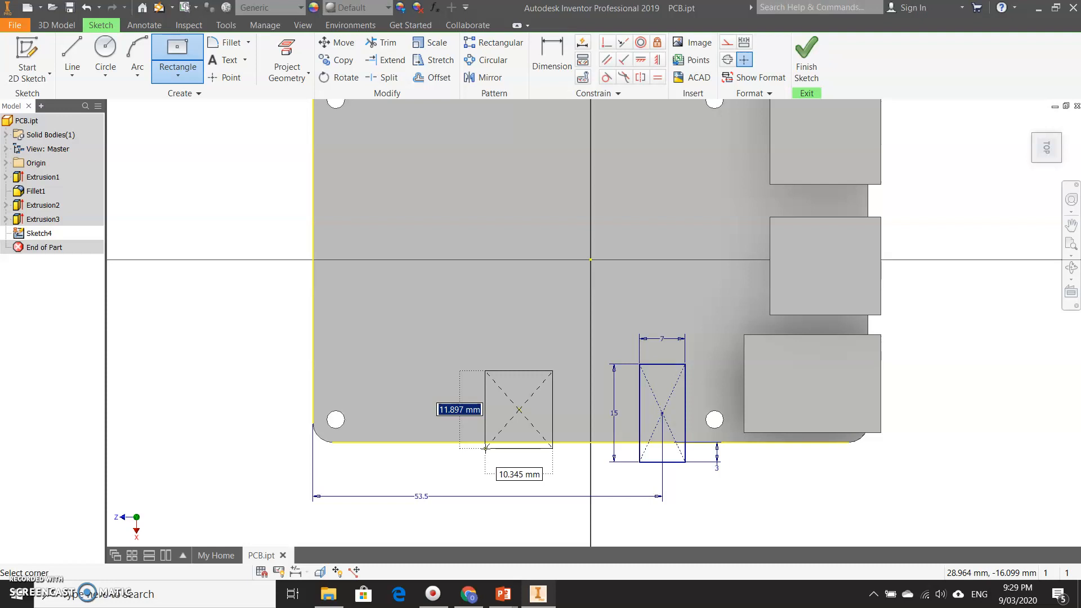
pyautogui.write('12')
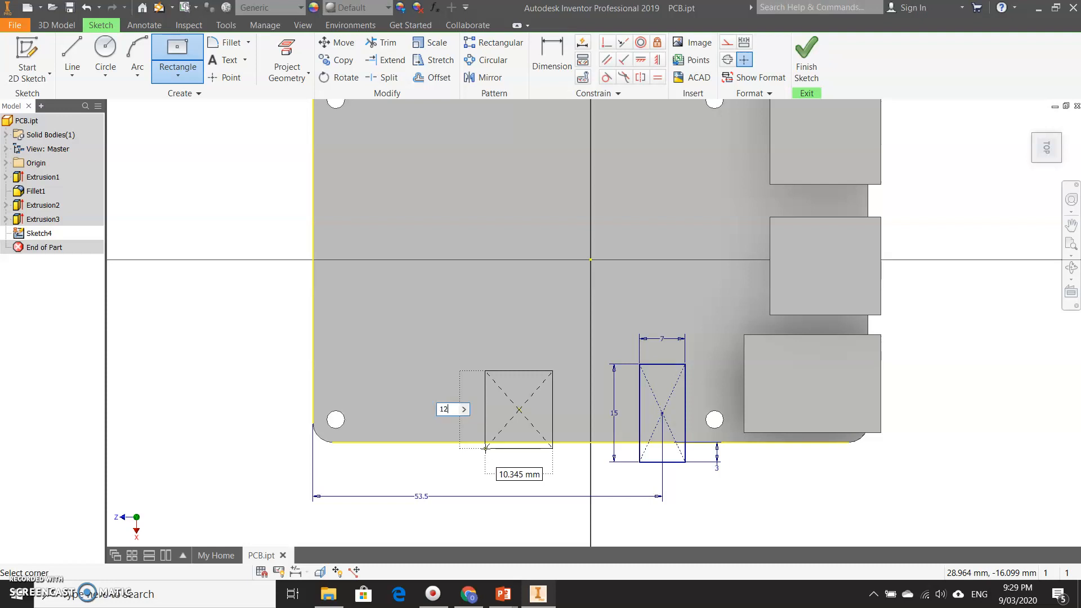
pyautogui.press('Tab')
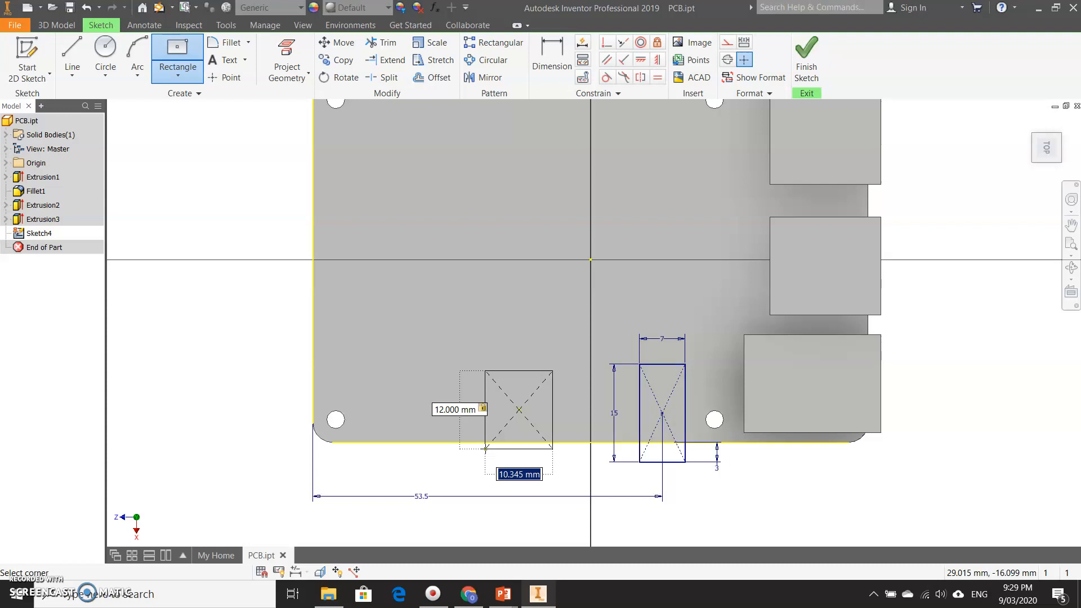
pyautogui.write('15')
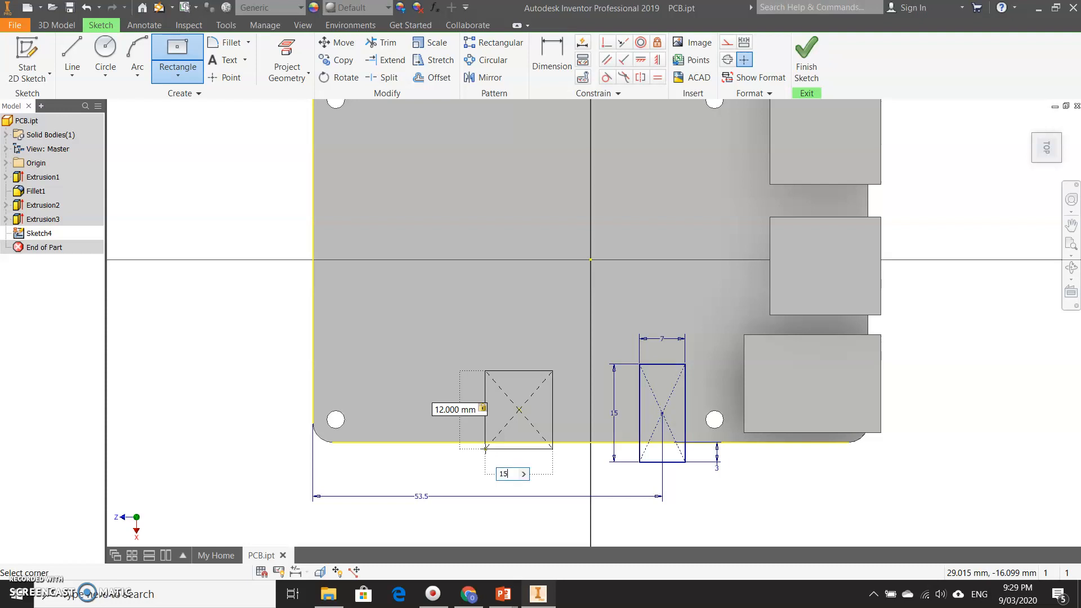
pyautogui.press('Return')
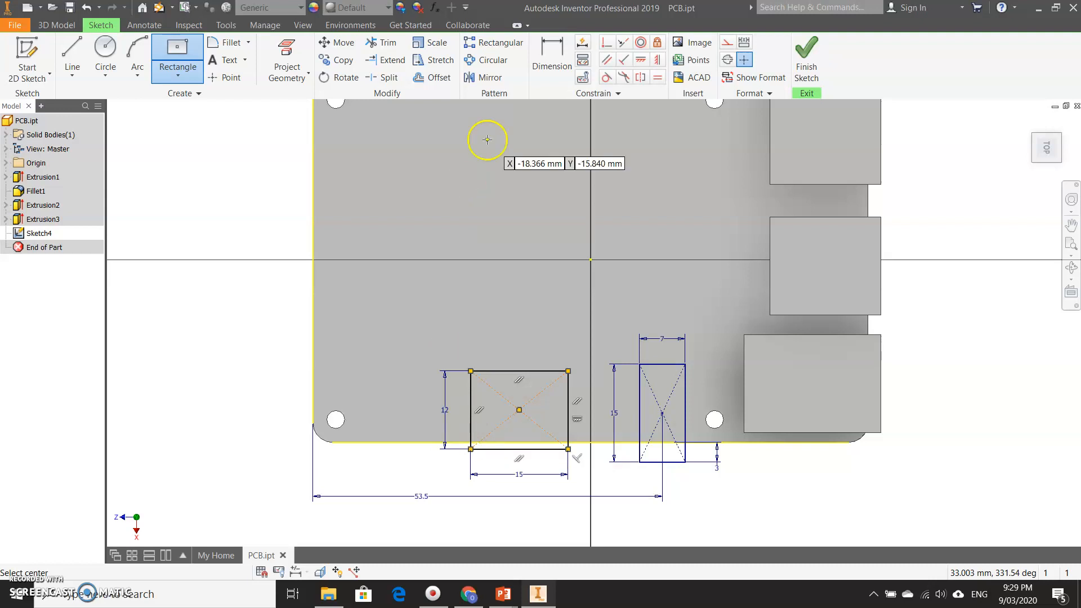
# Step: Dimension the 15 by 12 mm rectangle's outer edge to overhang the board's long edge by 2 mm
pyautogui.click(552, 57)
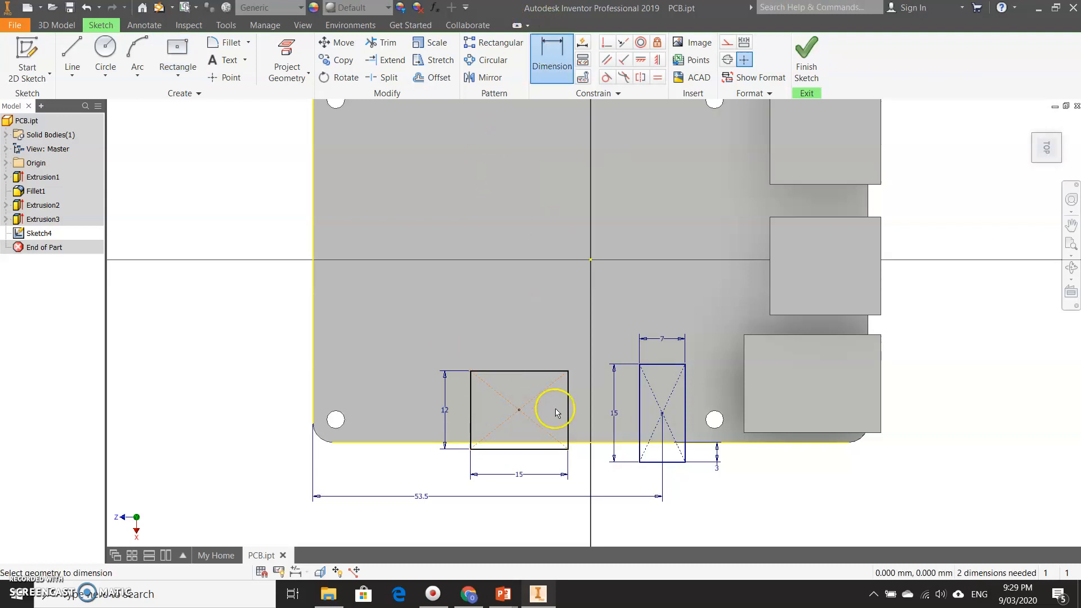
pyautogui.click(536, 442)
pyautogui.click(533, 448)
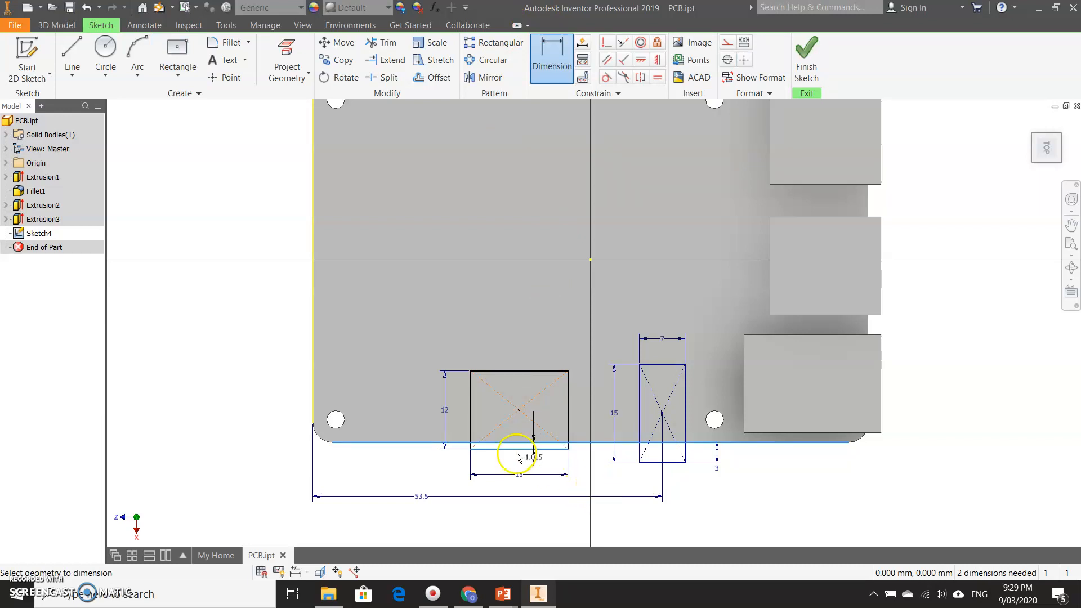
pyautogui.click(461, 469)
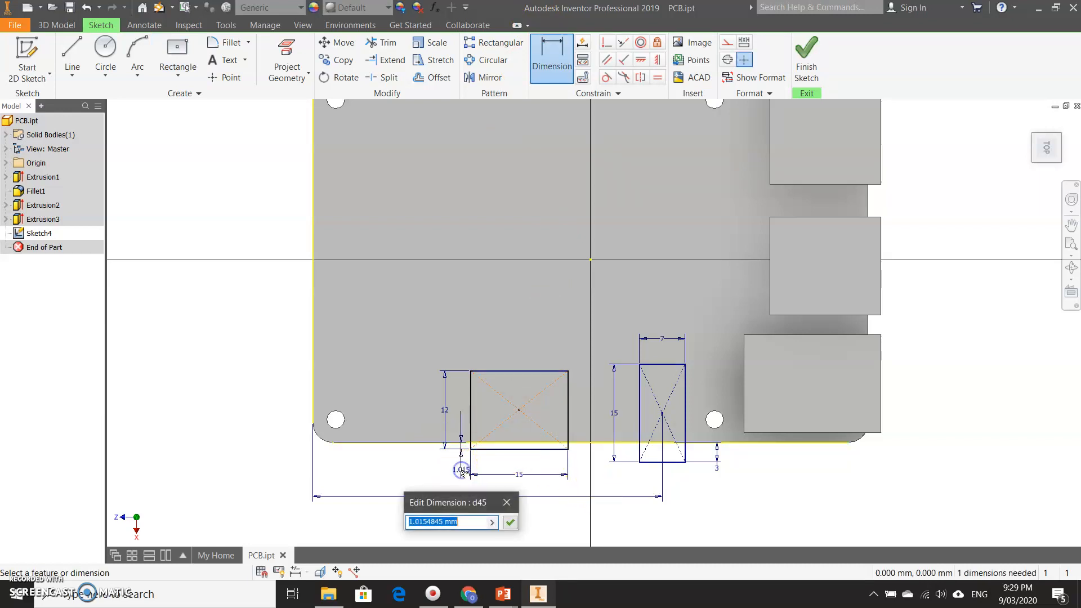
pyautogui.write('2')
pyautogui.press('Return')
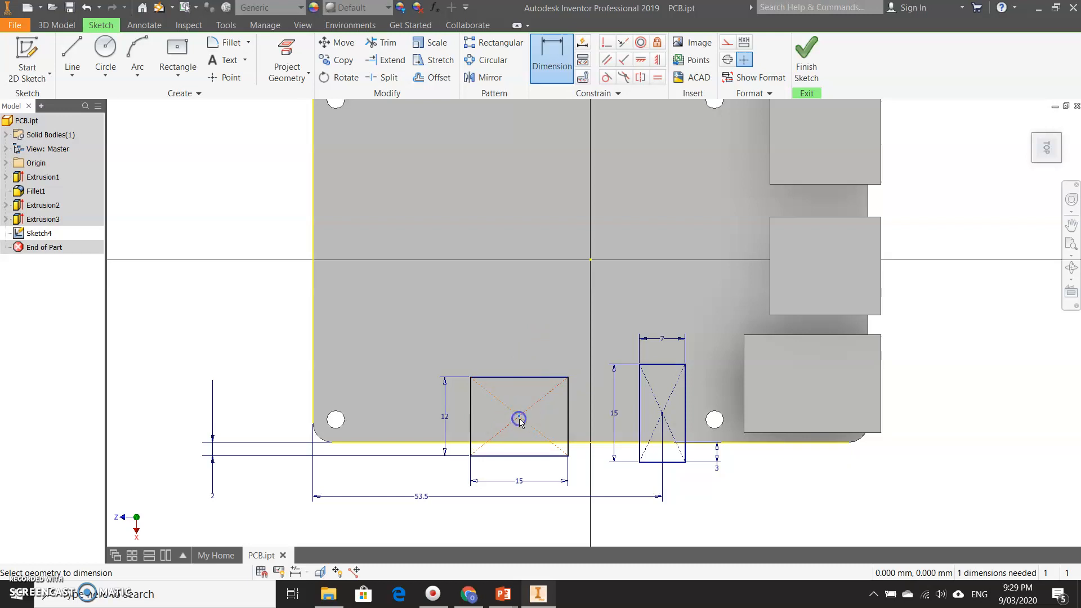
# Step: Dimension the 15 by 12 mm rectangle's center 32 mm from the board's short edge opposite the blocks
pyautogui.click(313, 399)
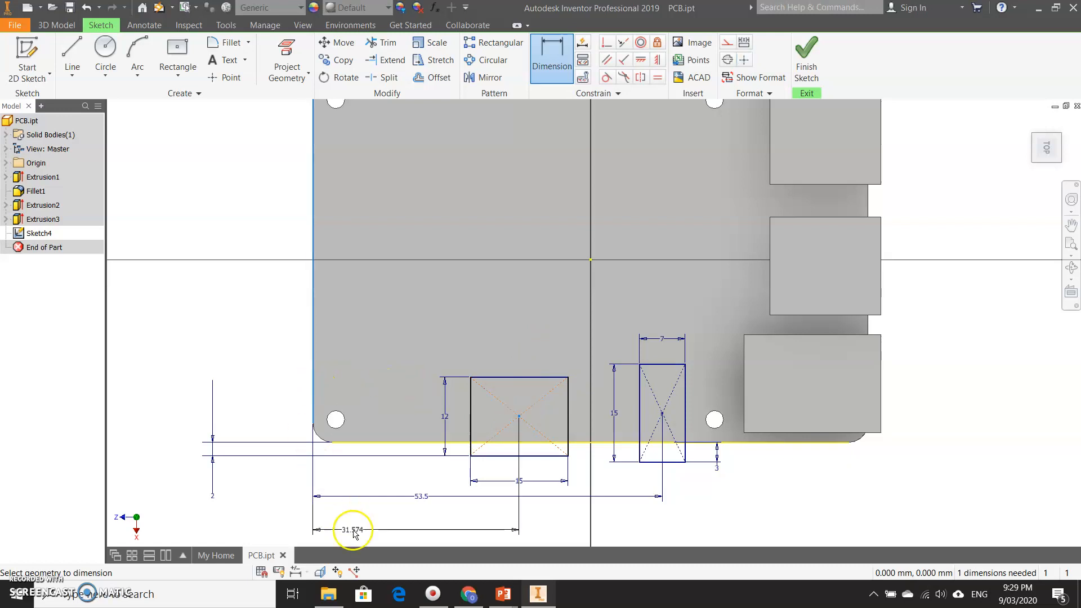
pyautogui.click(361, 527)
pyautogui.write('3')
pyautogui.write('3')
pyautogui.press('Return')
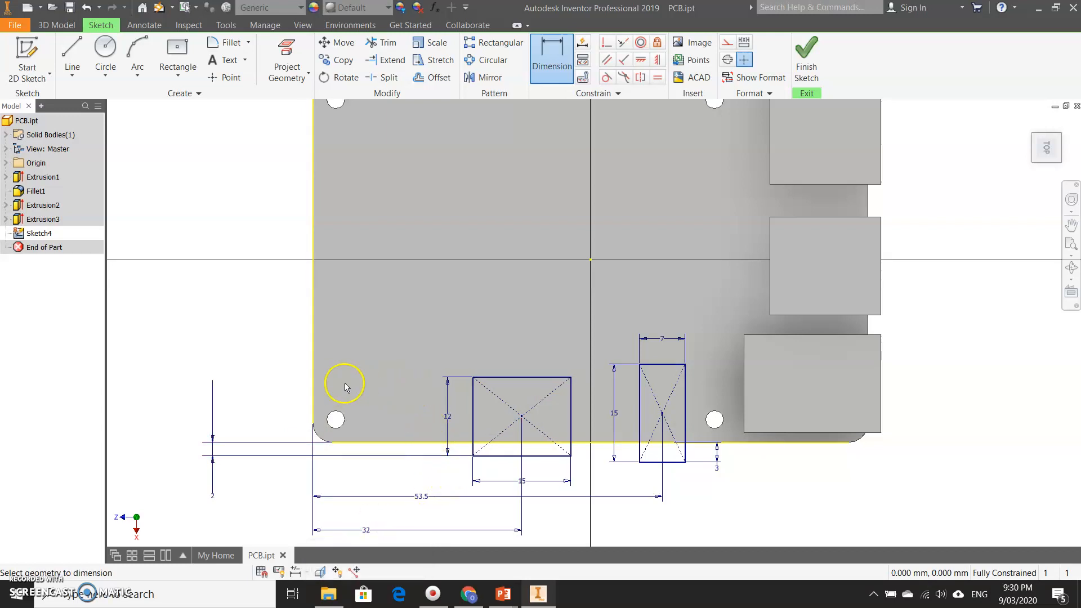
# Step: Draw a third center rectangle beside the corner hole on the same long edge, 7 mm wide and 6 mm deep
pyautogui.click(177, 51)
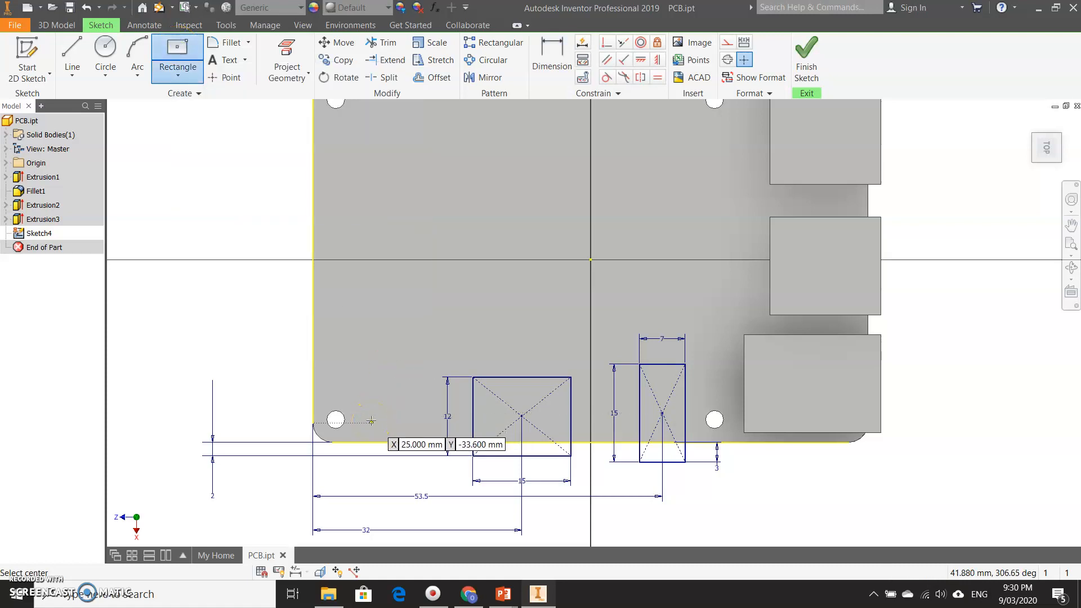
pyautogui.click(368, 426)
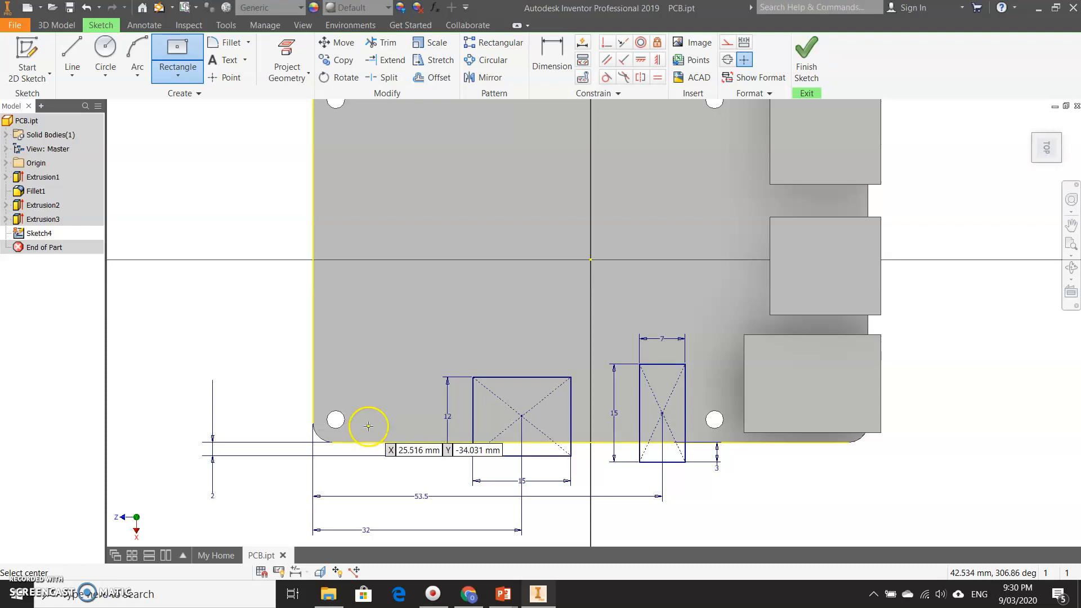
pyautogui.click(372, 426)
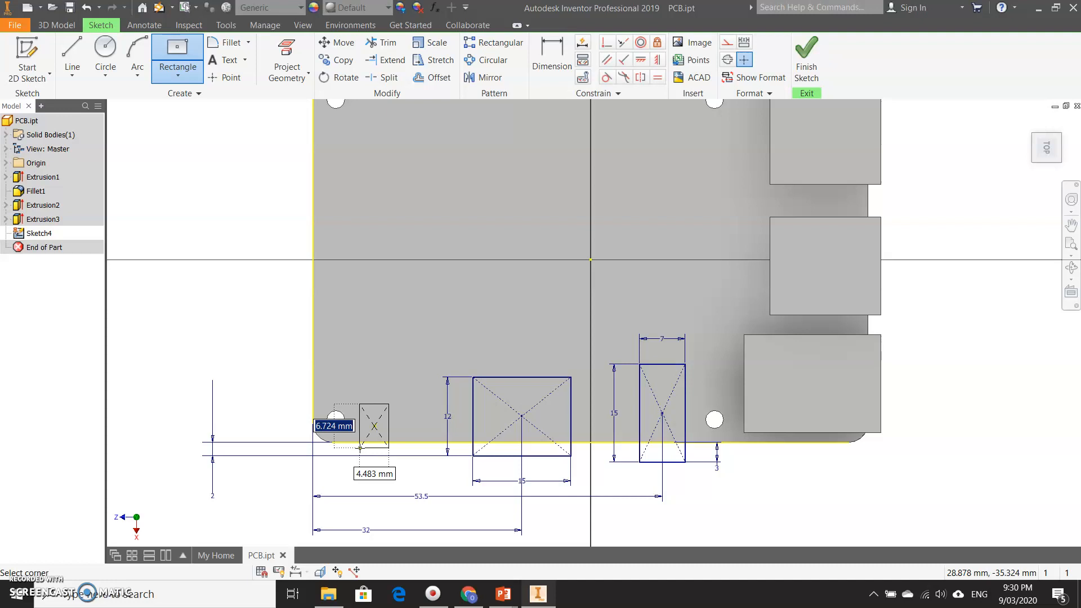
pyautogui.write('6')
pyautogui.press('Tab')
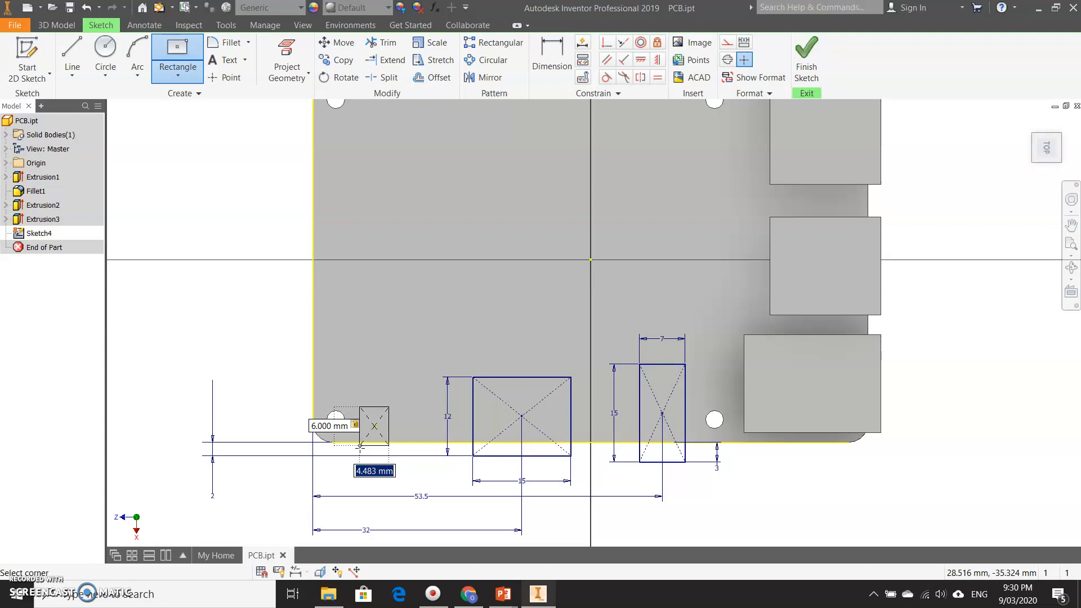
pyautogui.write('7')
pyautogui.press('Return')
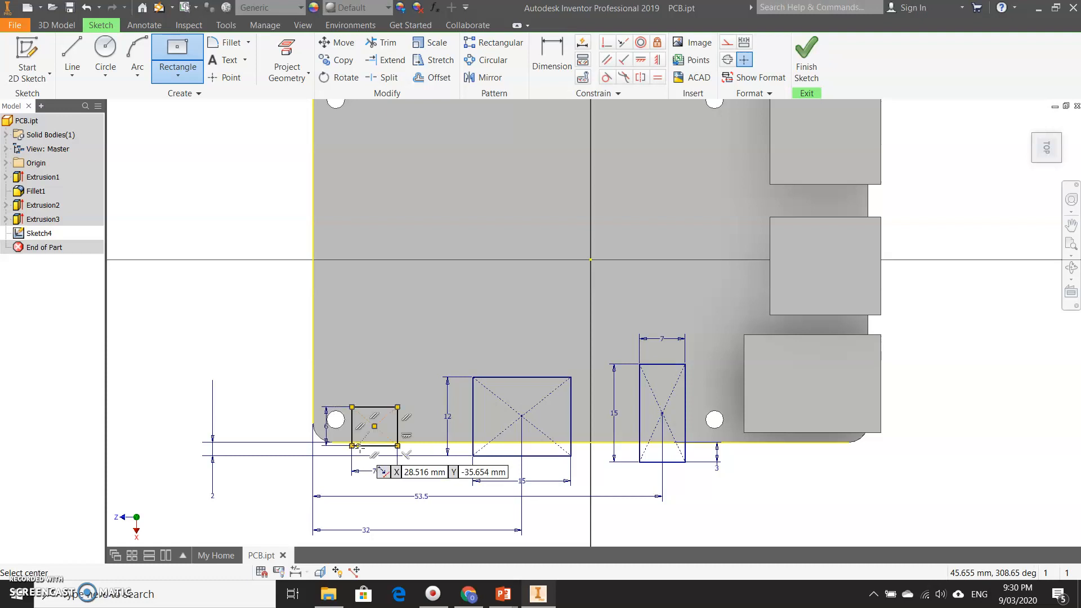
# Step: Dimension the 7 by 6 mm rectangle's outer edge to overhang the board's long edge by 1 mm
pyautogui.click(551, 56)
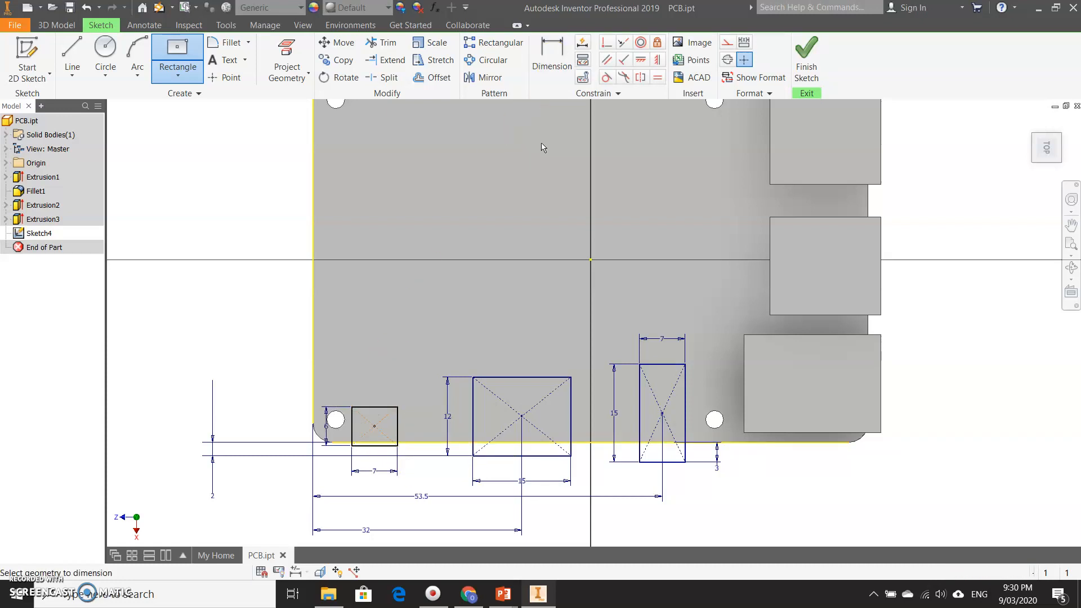
pyautogui.click(381, 444)
pyautogui.click(381, 446)
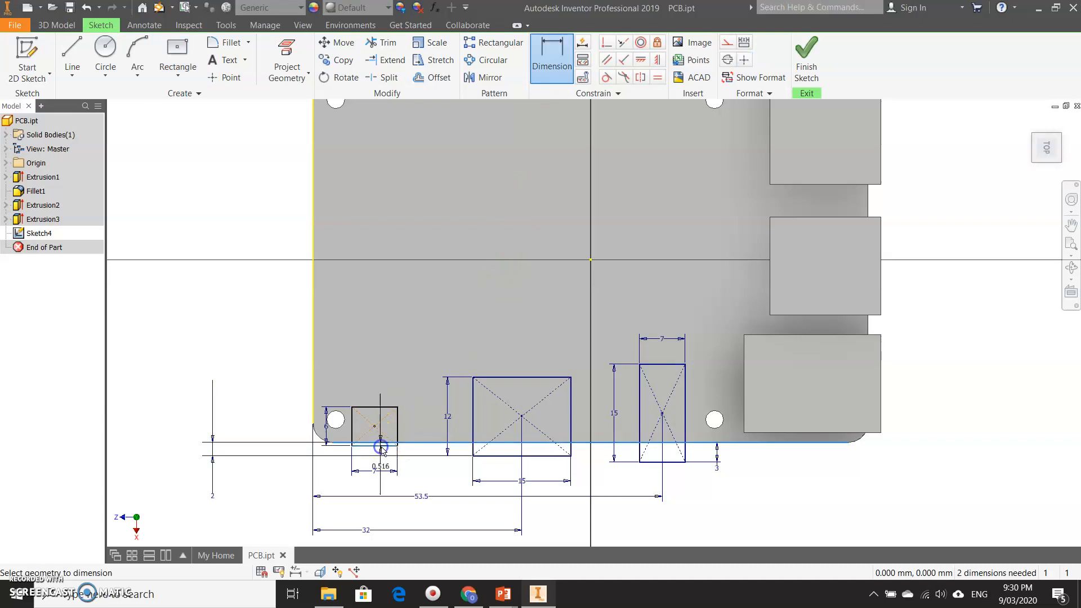
pyautogui.click(260, 483)
pyautogui.write('1')
pyautogui.press('Return')
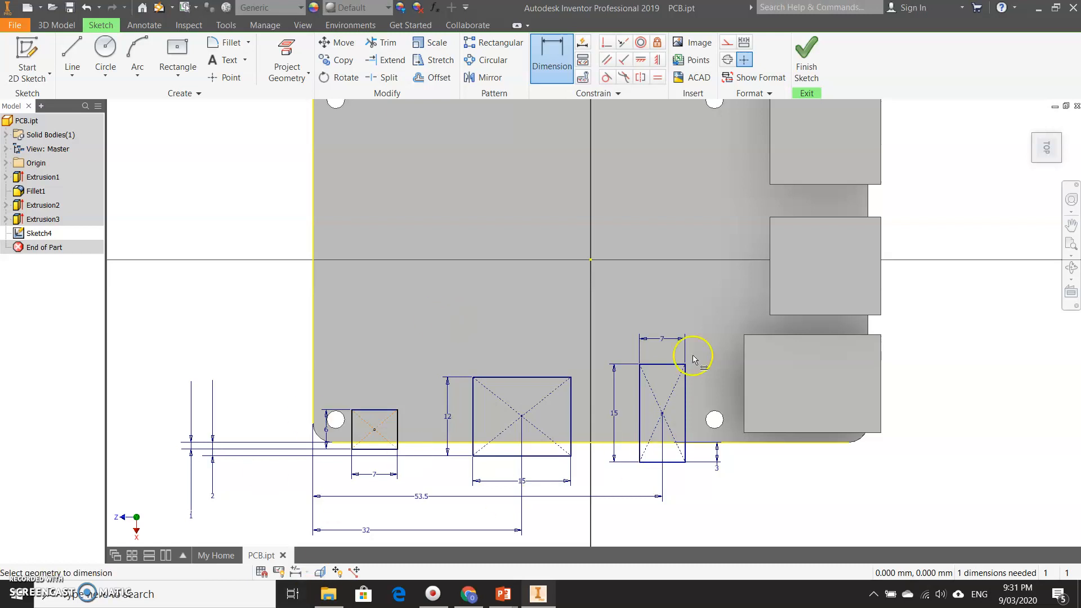
# Step: Leave the Dimension command and select all three rectangles with their dimensions for copying
pyautogui.scroll(-3, 392, 336)
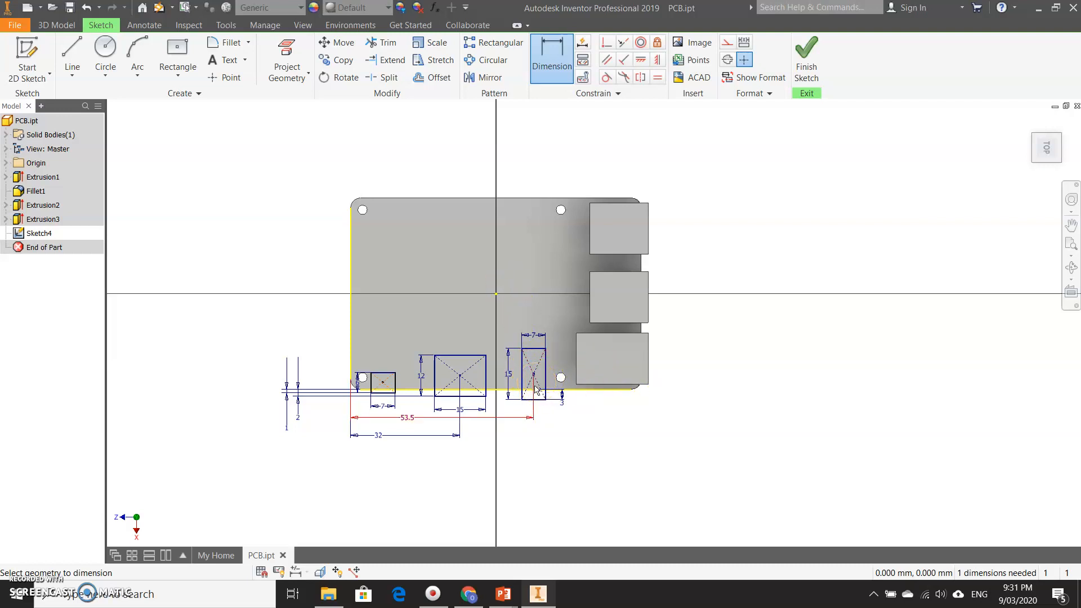
pyautogui.click(391, 383)
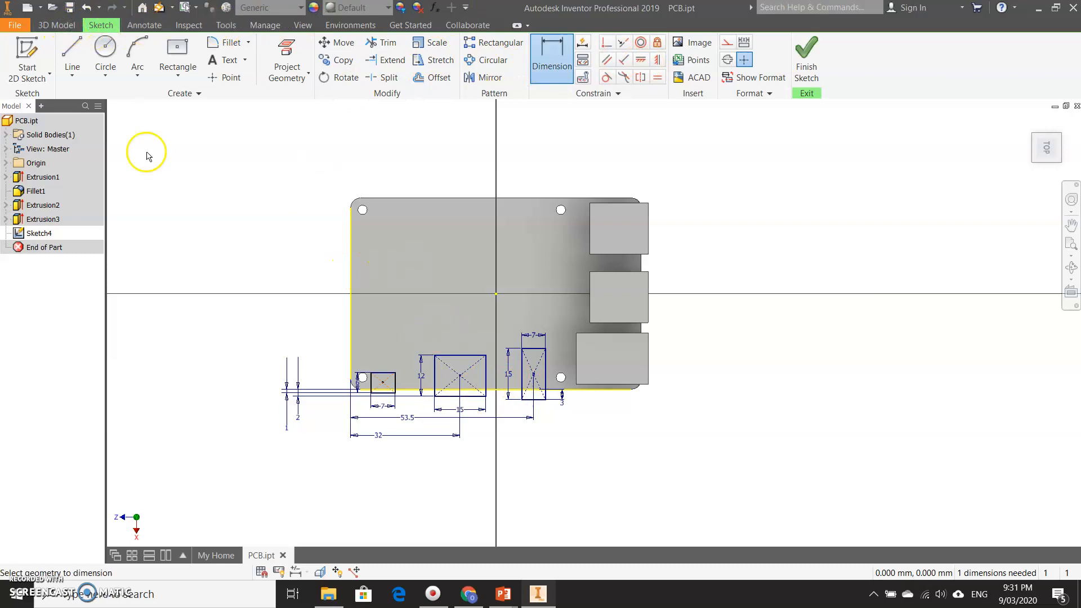
pyautogui.press('Escape')
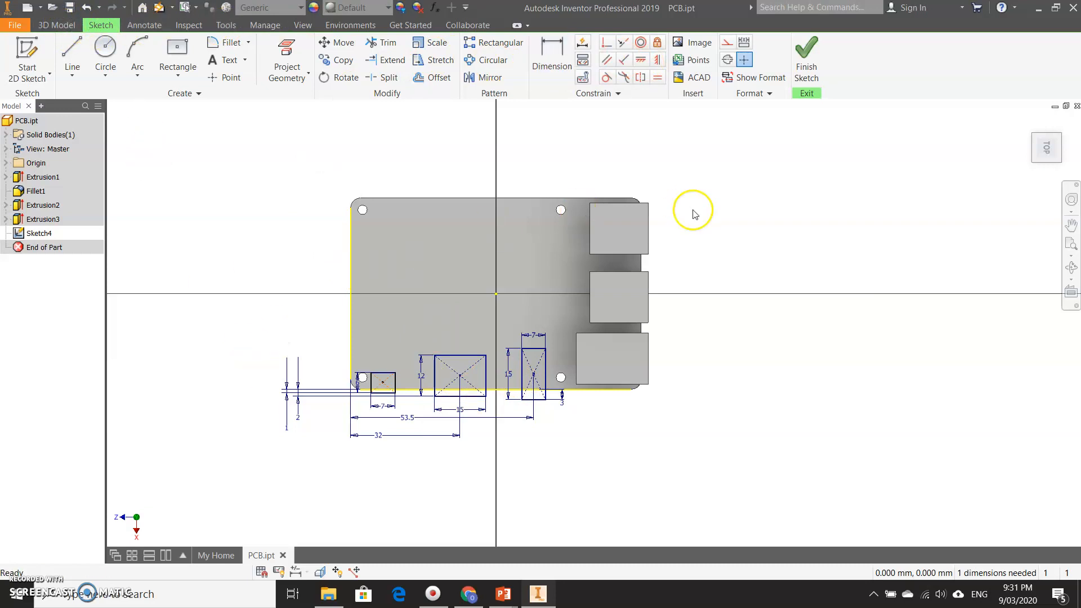
pyautogui.moveTo(713, 226)
pyautogui.mouseDown()
pyautogui.moveTo(555, 282)
pyautogui.moveTo(272, 461)
pyautogui.moveTo(261, 481)
pyautogui.mouseUp()
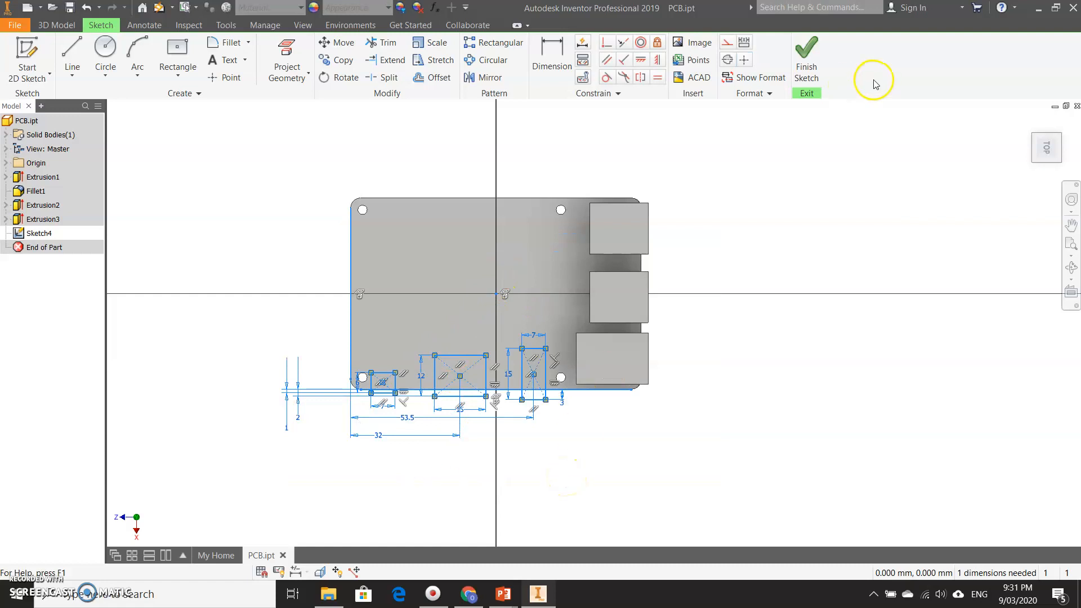
# Step: Extrude the 7 by 15 mm rectangle nearest the large blocks upward by 6 mm
pyautogui.click(61, 29)
pyautogui.click(73, 57)
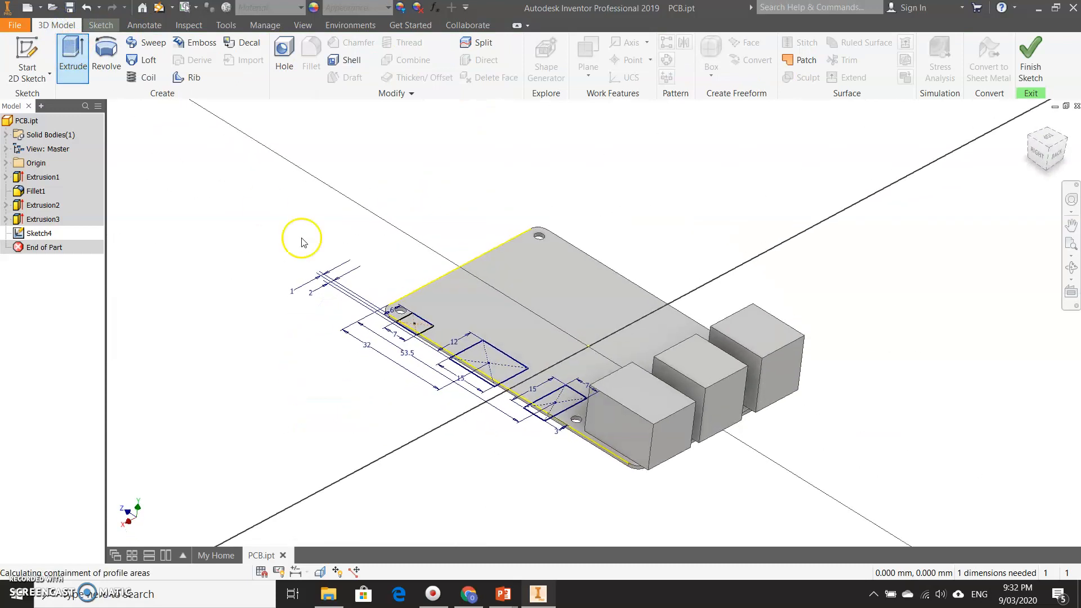
pyautogui.click(551, 406)
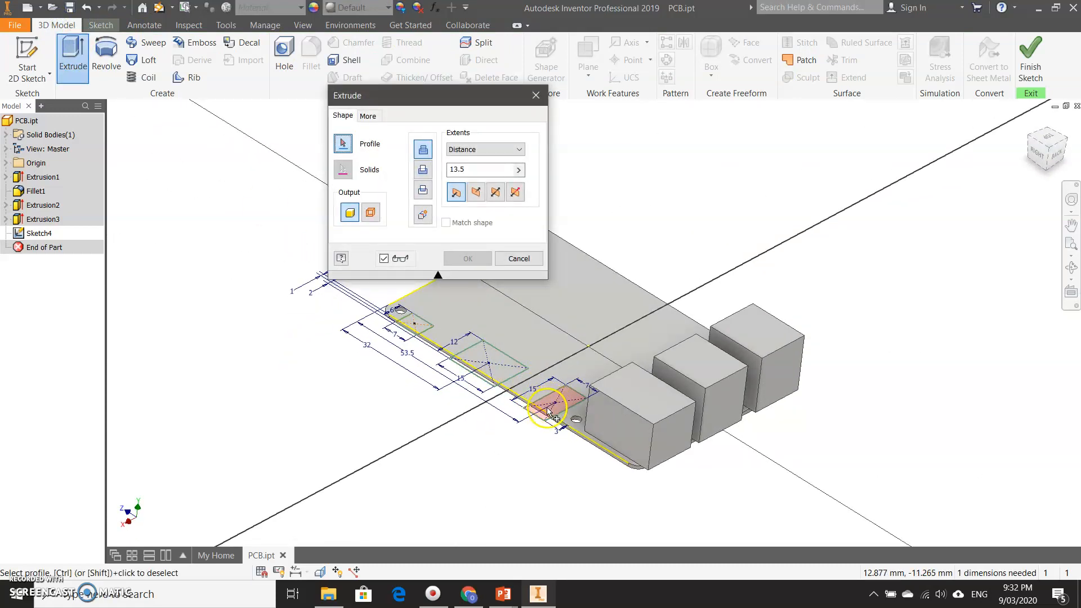
pyautogui.click(551, 407)
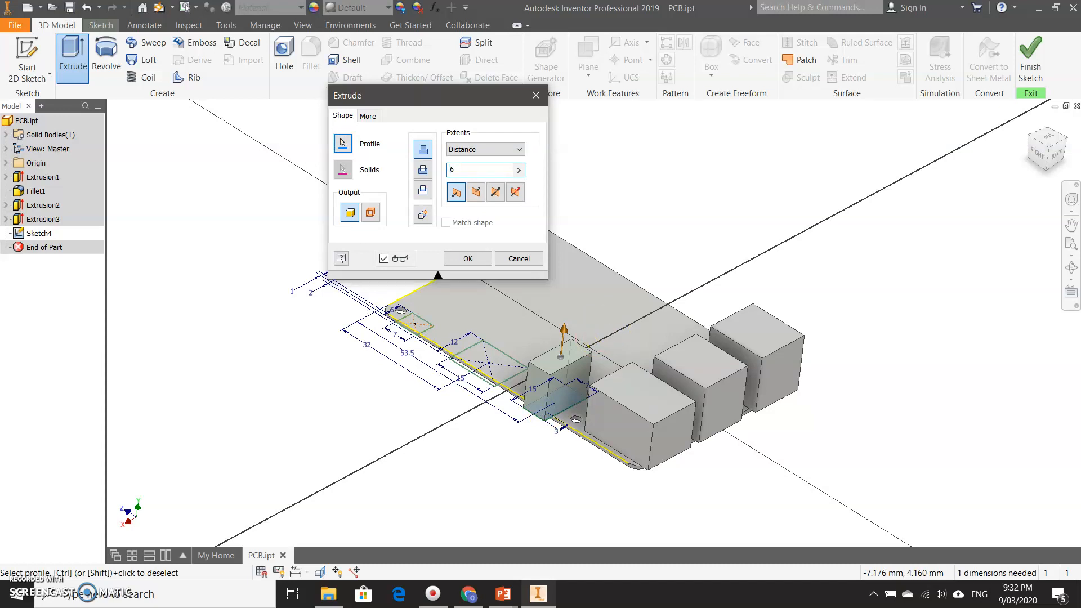
pyautogui.write('6')
pyautogui.click(470, 259)
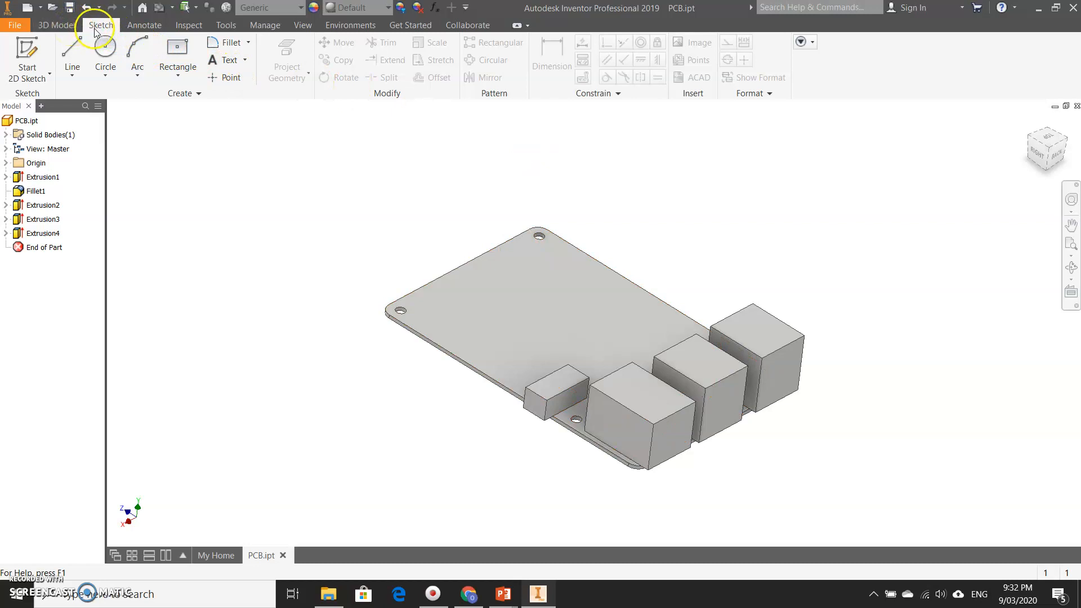
# Step: Start a new sketch on the board's top face and paste the copied connector outlines into it
pyautogui.click(177, 49)
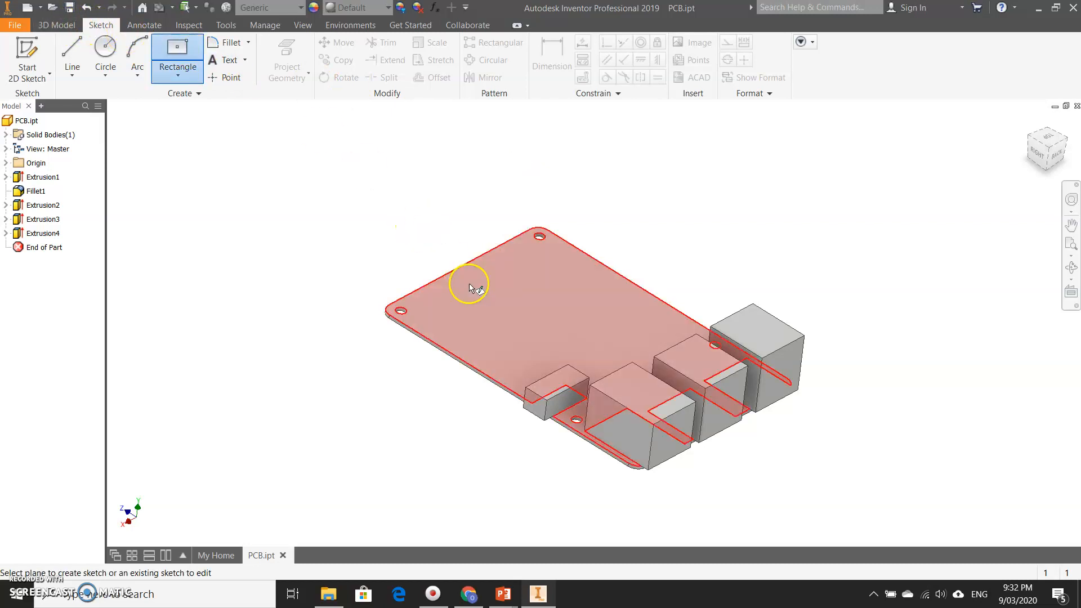
pyautogui.click(503, 301)
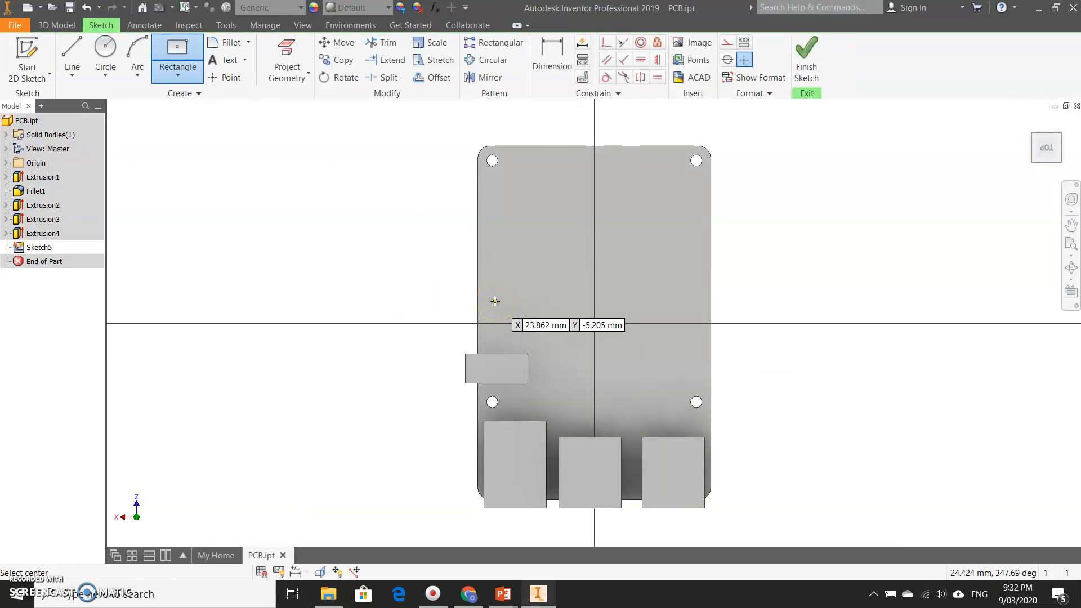
pyautogui.hotkey('ctrl', 'v')
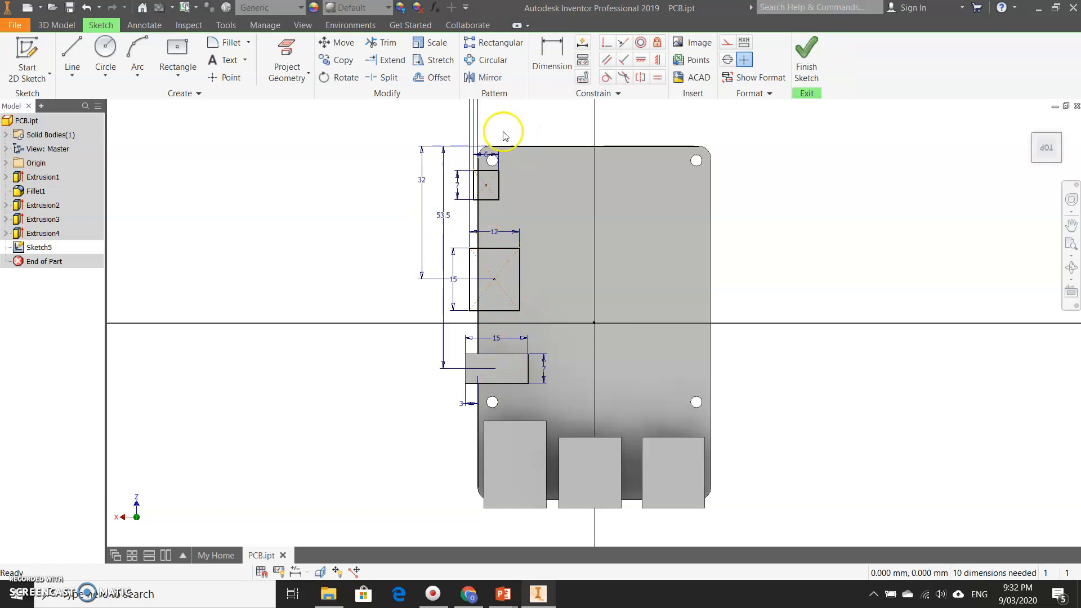
# Step: Extrude the middle 15 by 12 mm rectangle upward by 6.5 mm
pyautogui.click(61, 24)
pyautogui.click(72, 46)
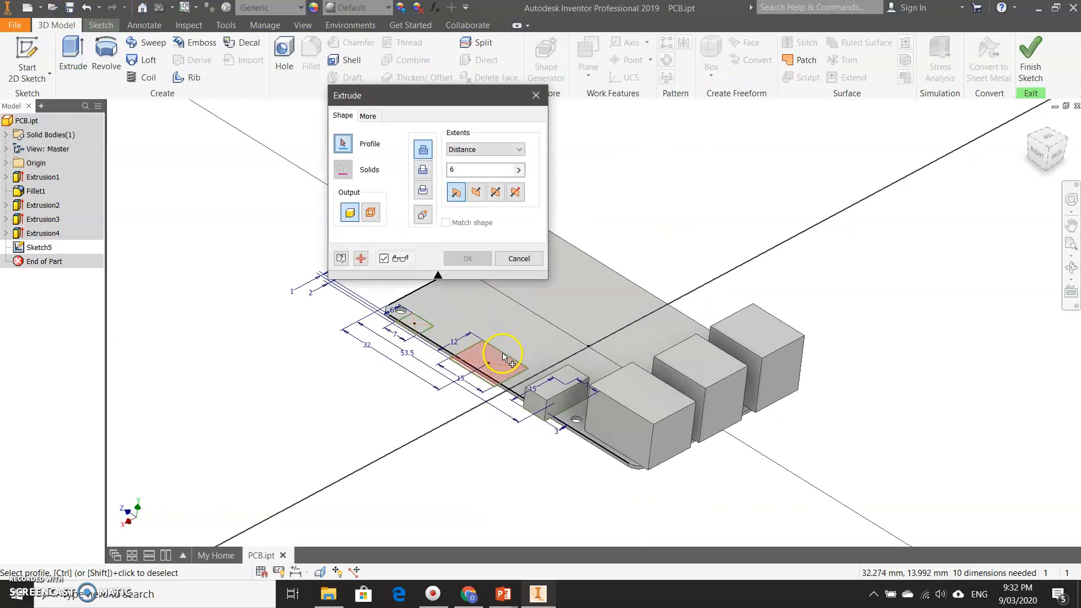
pyautogui.click(493, 361)
pyautogui.write('6.5')
pyautogui.press('Return')
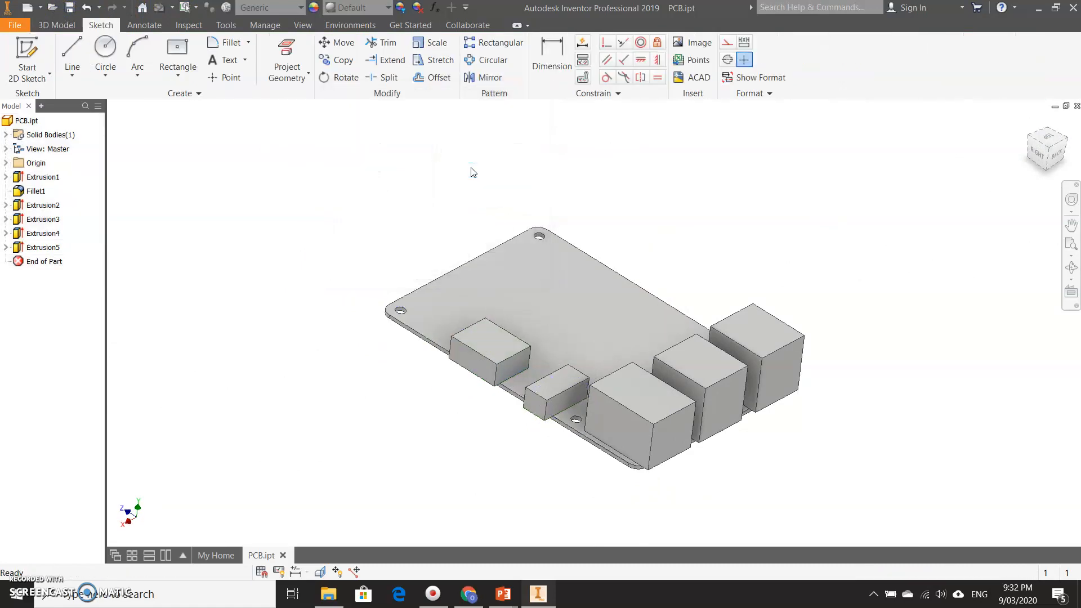
# Step: Paste the outlines into another new sketch on the board's top face and extrude the 7 by 6 mm corner rectangle 2.5 mm
pyautogui.click(176, 52)
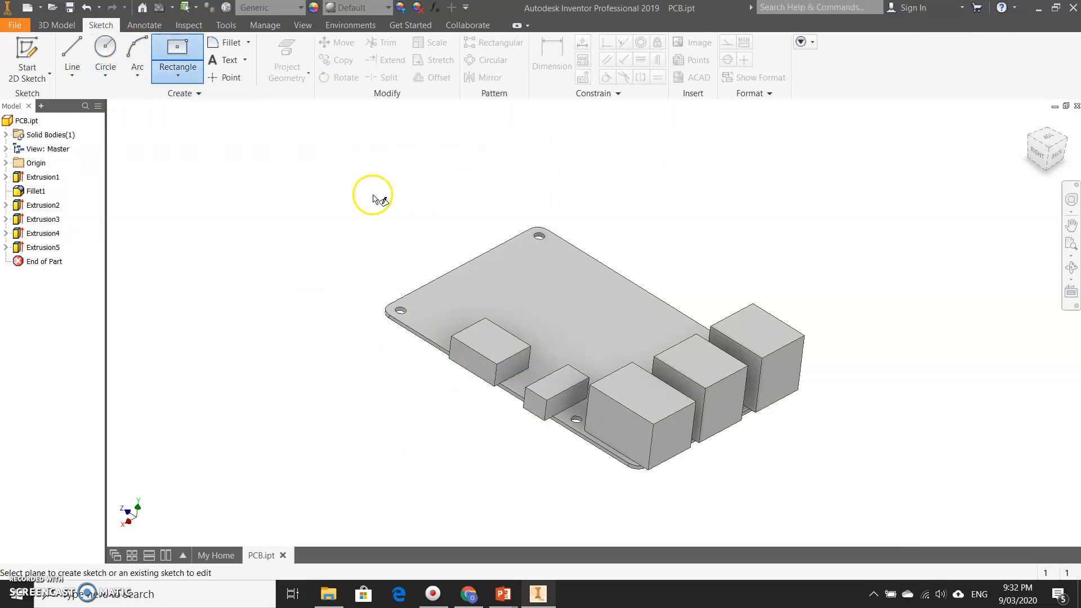
pyautogui.click(480, 289)
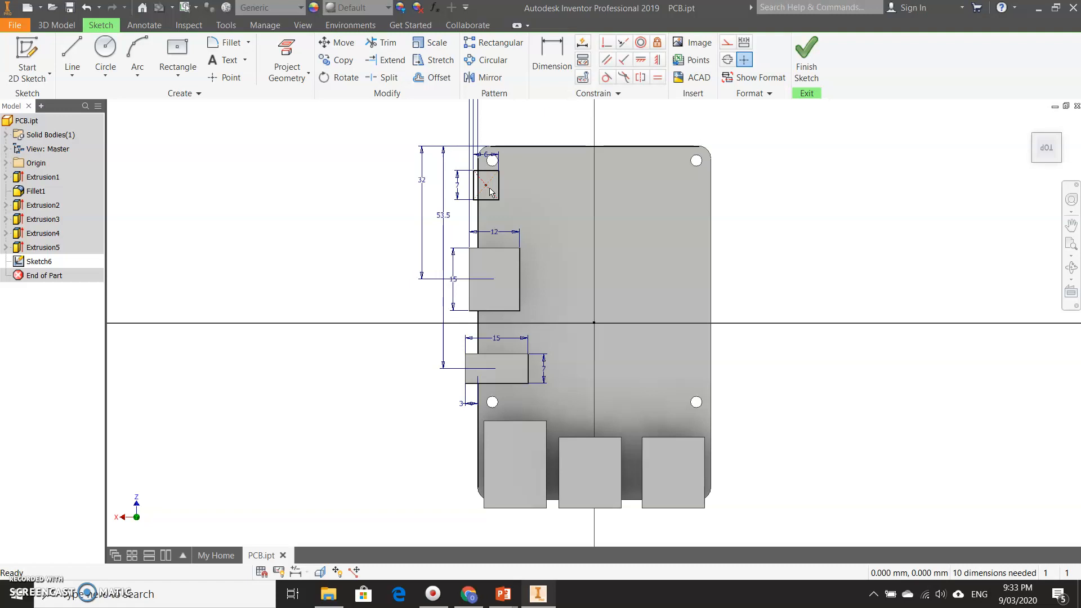
pyautogui.click(66, 28)
pyautogui.click(72, 49)
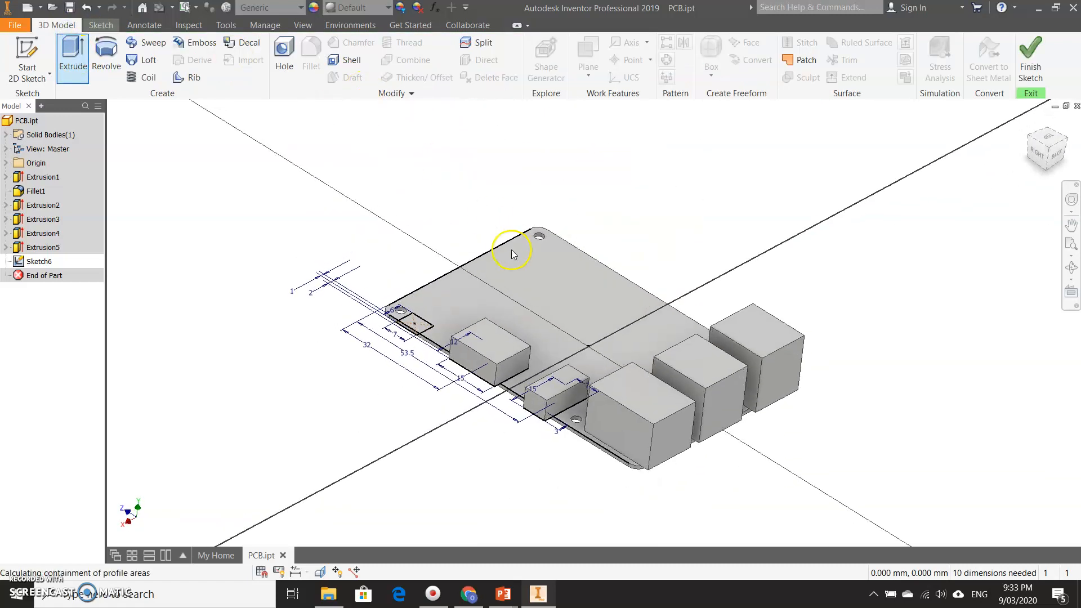
pyautogui.click(422, 321)
pyautogui.click(475, 171)
pyautogui.write('2.5')
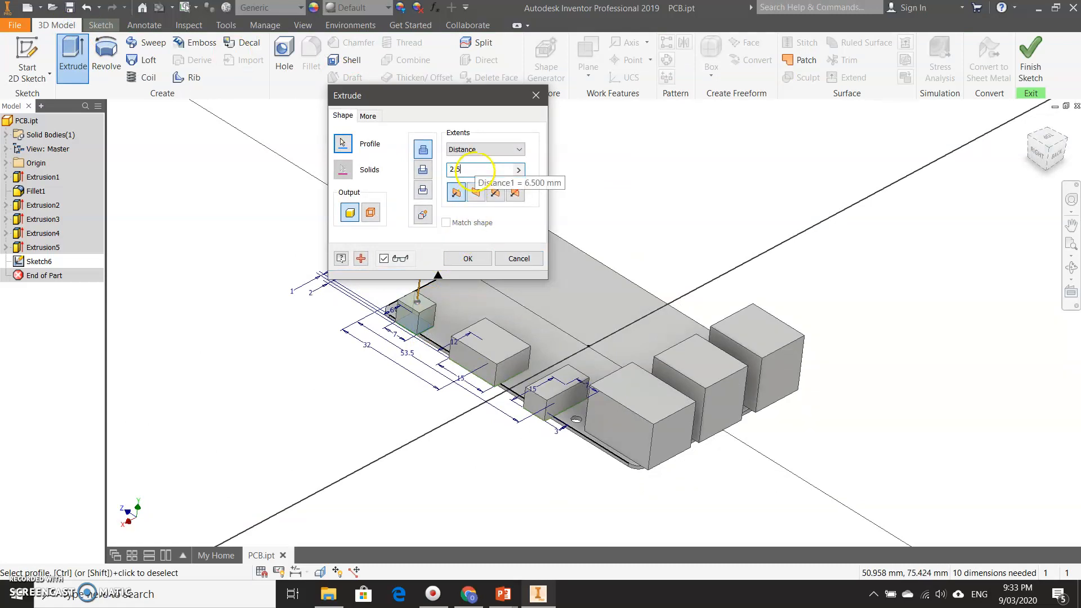
pyautogui.press('Return')
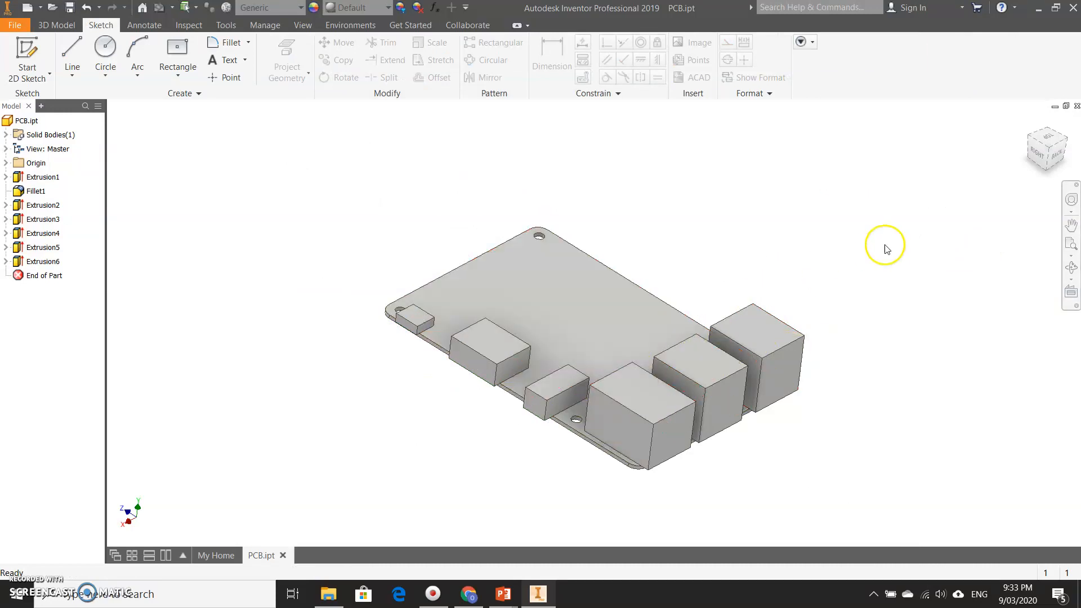
pyautogui.click(1045, 162)
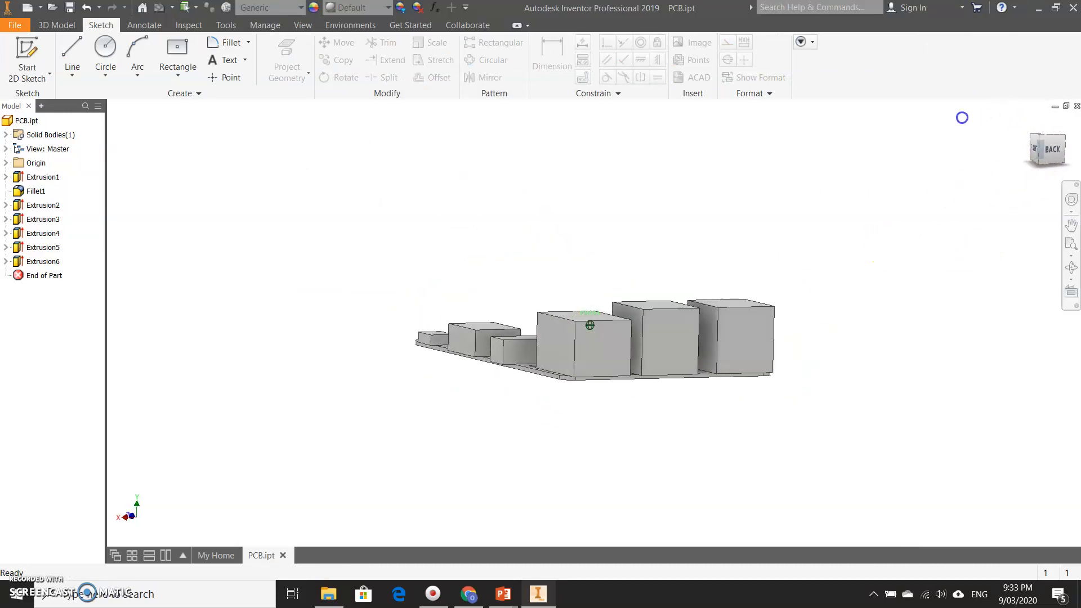
pyautogui.keyDown('shift'); pyautogui.moveTo(914, 129); pyautogui.dragTo(1034, 124, button='middle'); pyautogui.keyUp('shift')
pyautogui.click(1047, 150)
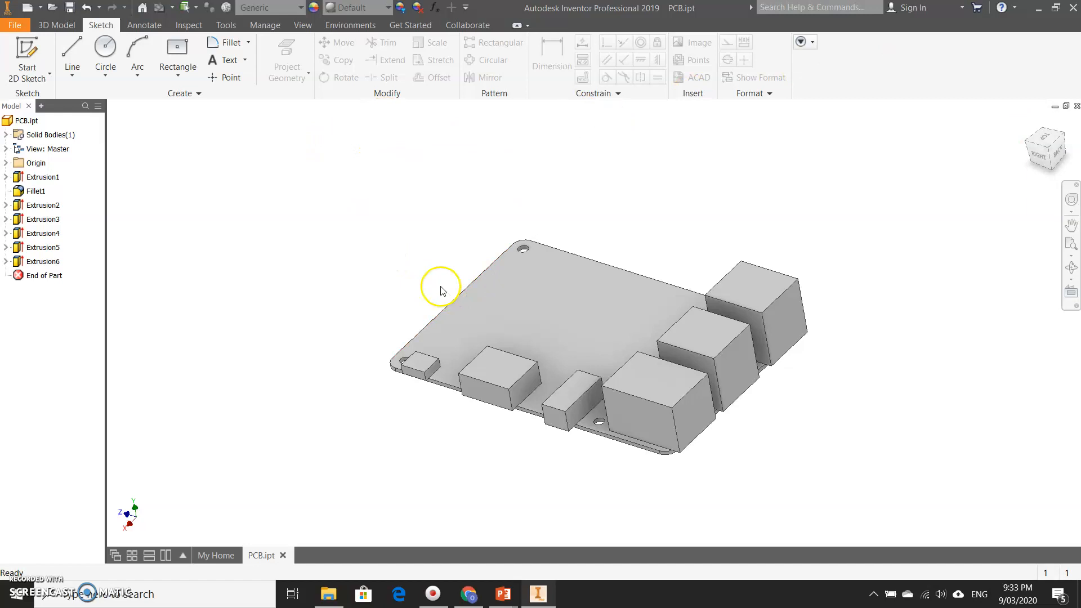
pyautogui.press('c')
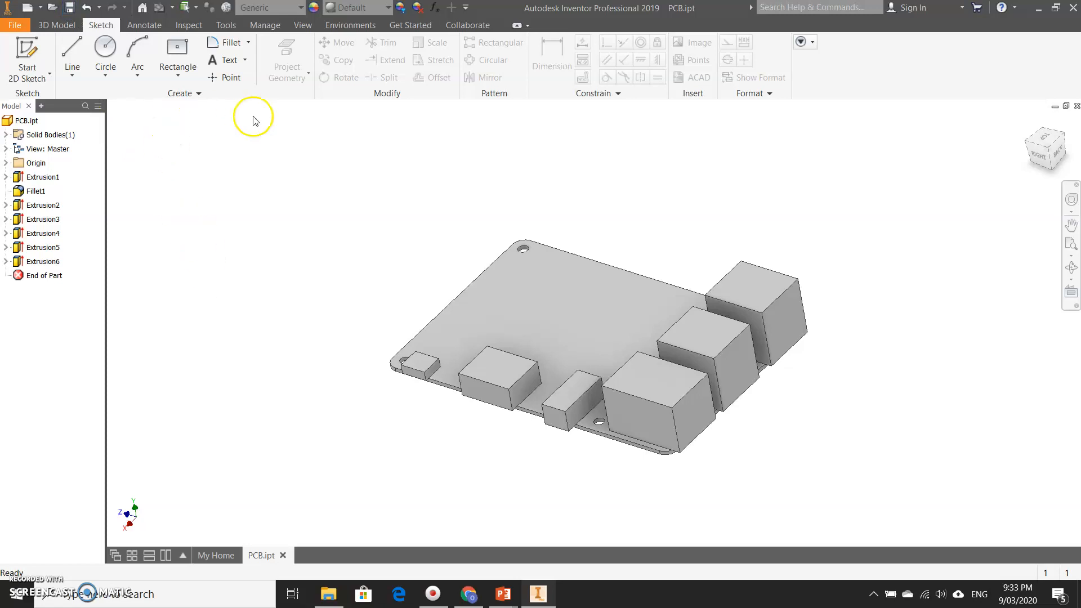
# Step: Enter the Inventor Studio environment and turn on all shadows for the model
pyautogui.click(351, 26)
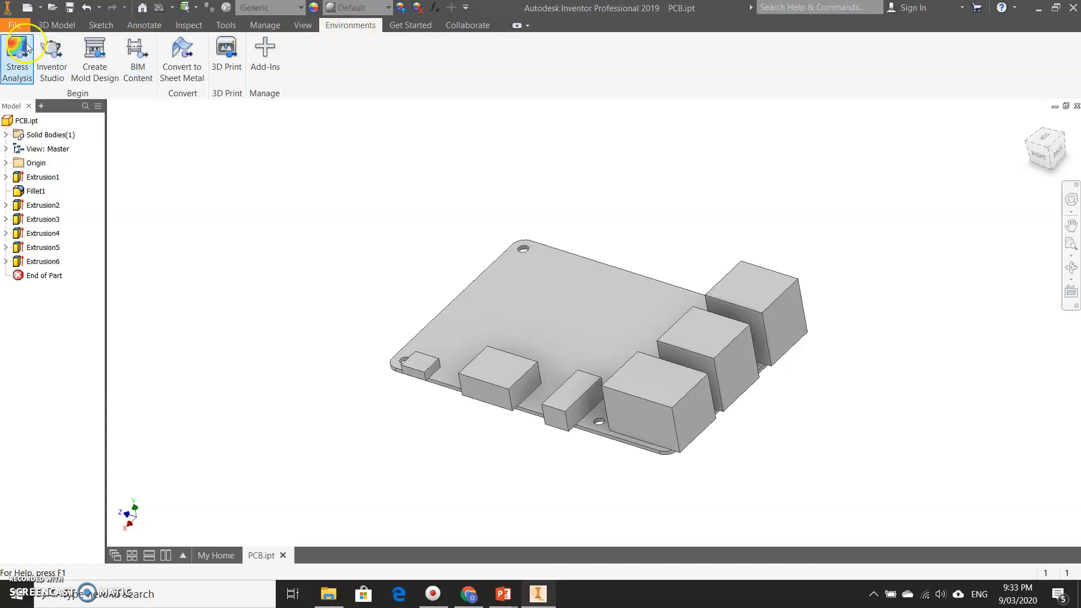
pyautogui.click(51, 56)
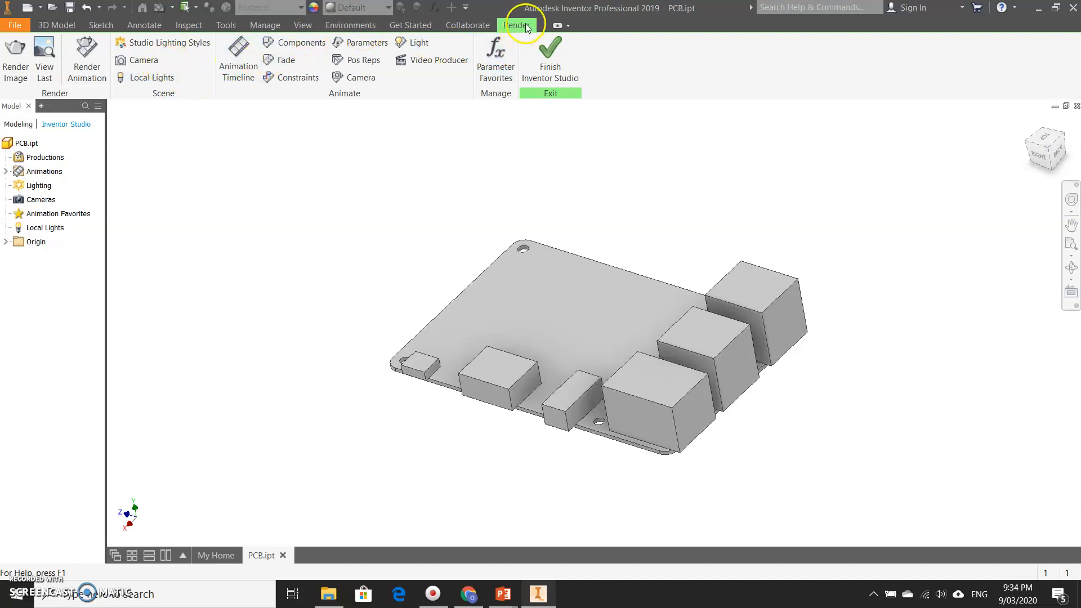
pyautogui.click(298, 27)
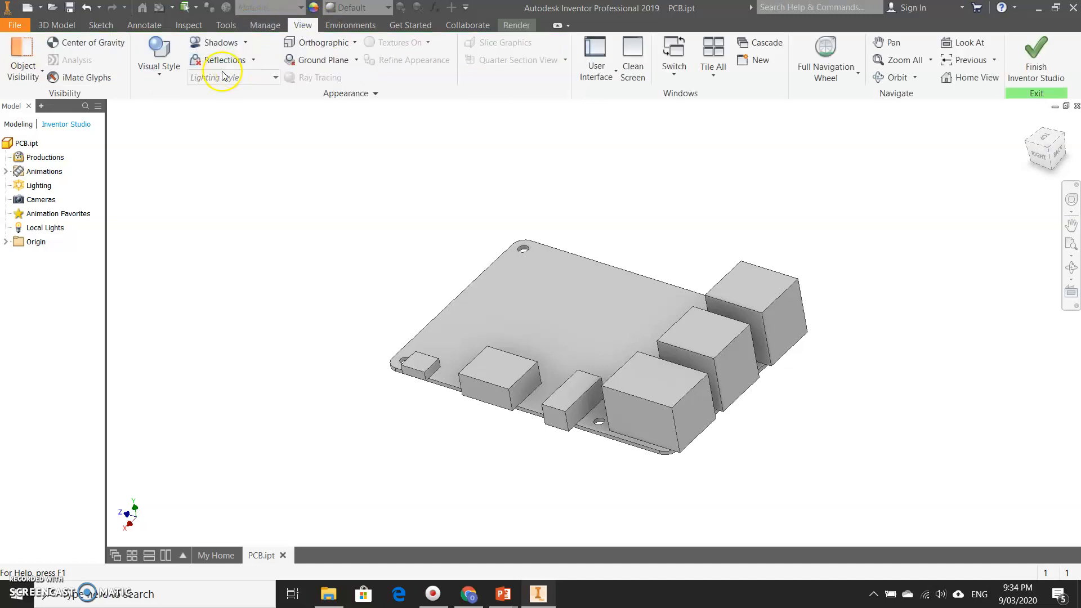
pyautogui.click(245, 42)
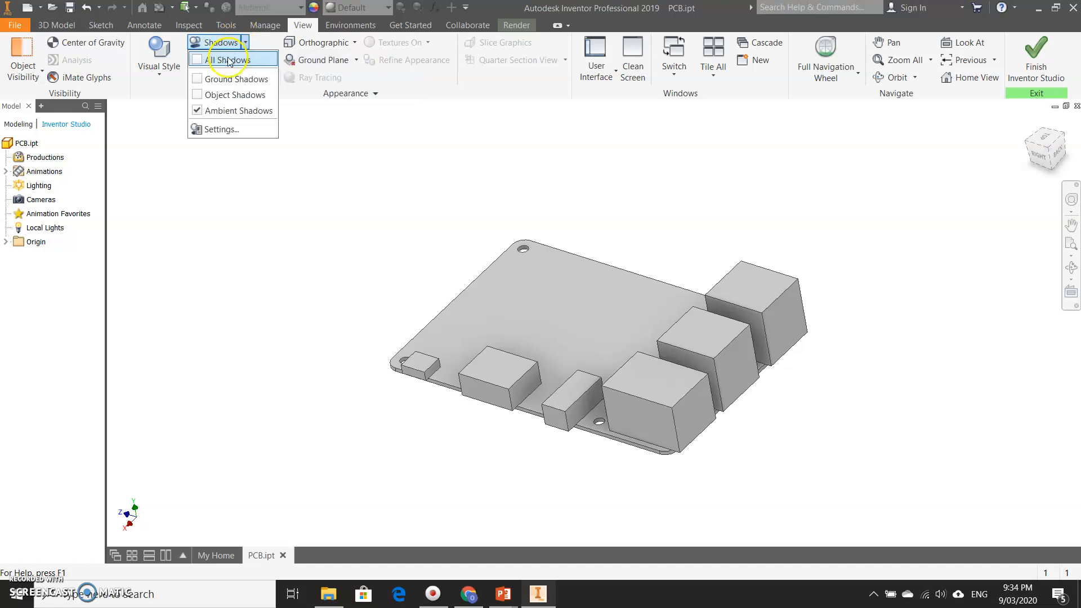
pyautogui.click(228, 60)
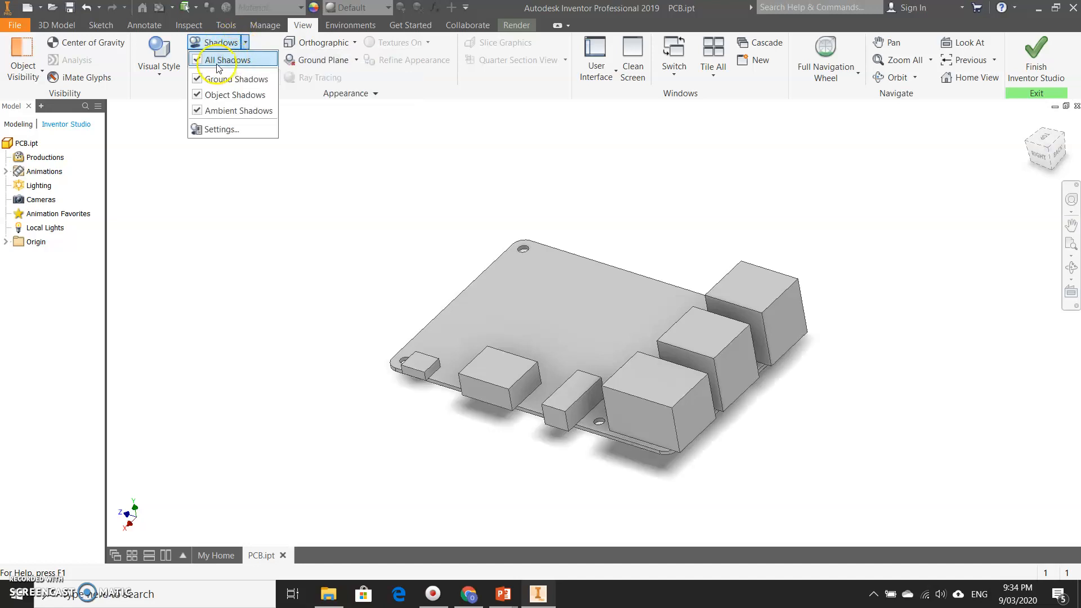
pyautogui.click(330, 271)
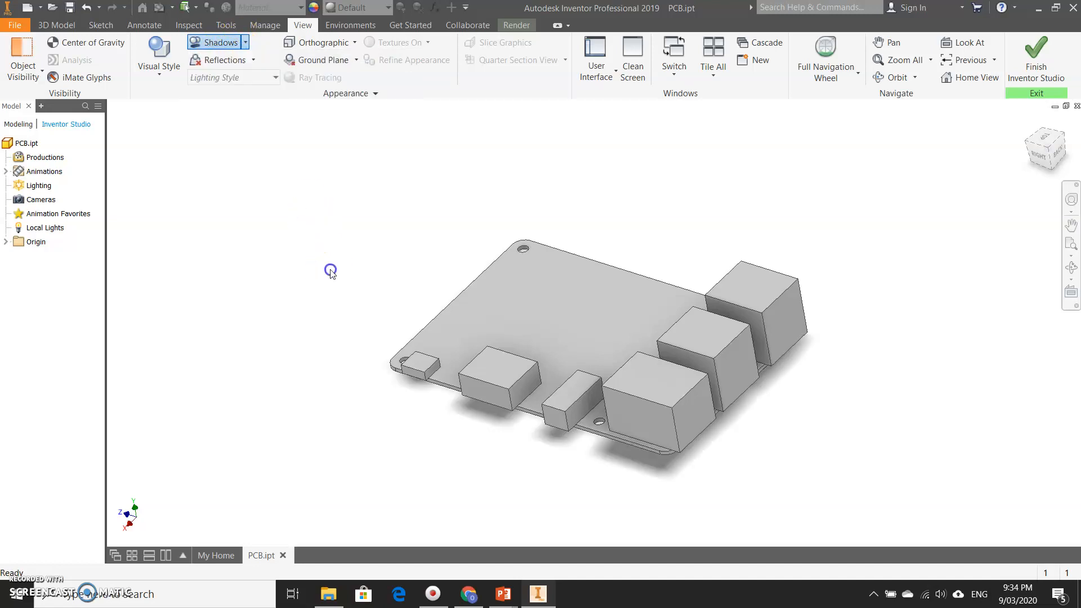
# Step: Change the visual style to one that hides the model's edge lines and supports ray tracing
pyautogui.click(160, 70)
pyautogui.click(169, 54)
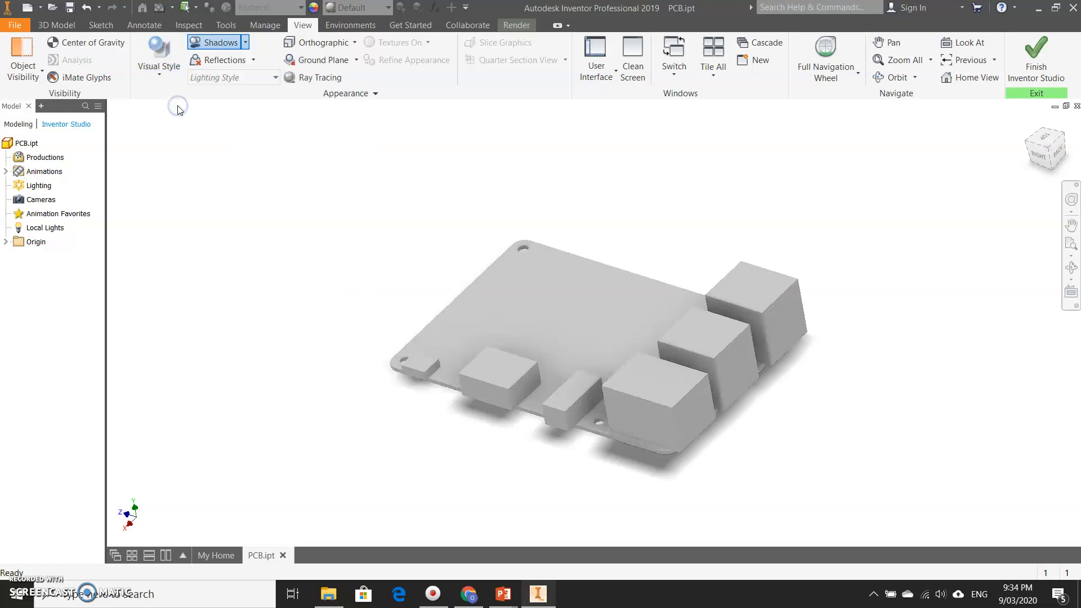
pyautogui.moveTo(1046, 149)
pyautogui.mouseDown()
pyautogui.moveTo(1074, 543)
pyautogui.moveTo(1052, 113)
pyautogui.moveTo(1004, 169)
pyautogui.moveTo(1011, 237)
pyautogui.moveTo(990, 315)
pyautogui.mouseUp()
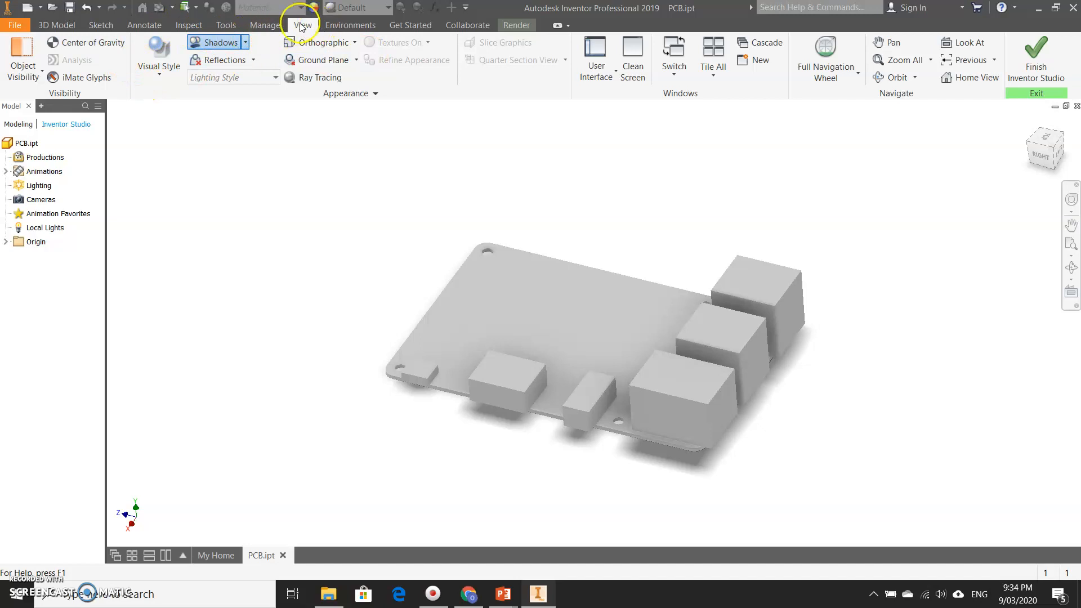
# Step: Browse the metal appearances in the Inventor Material Library and add Aluminum - Flat from Metal/Aluminum to the document
pyautogui.click(236, 26)
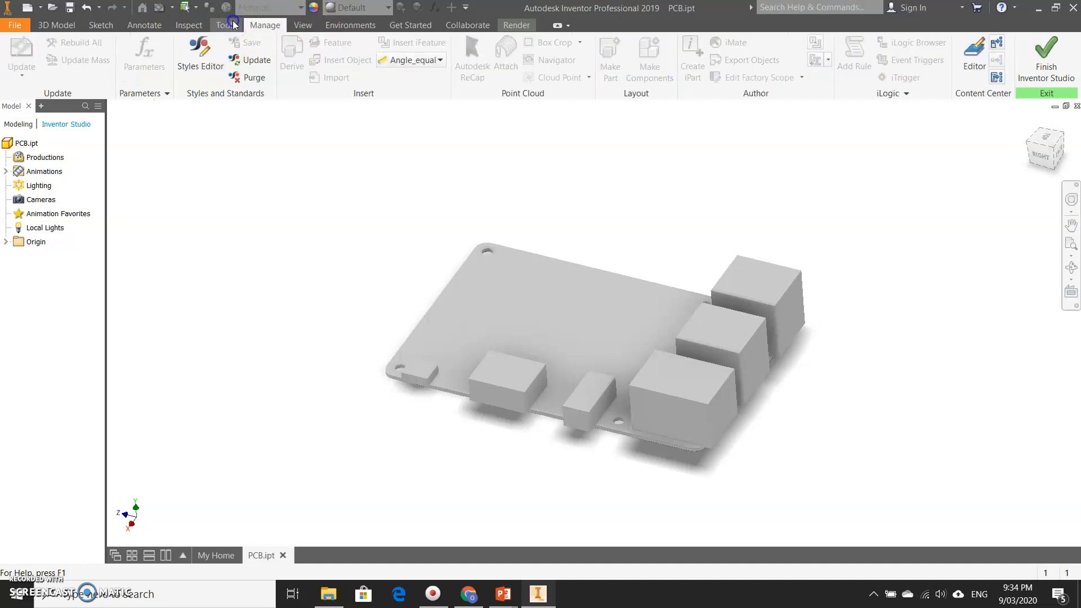
pyautogui.click(226, 25)
pyautogui.click(115, 61)
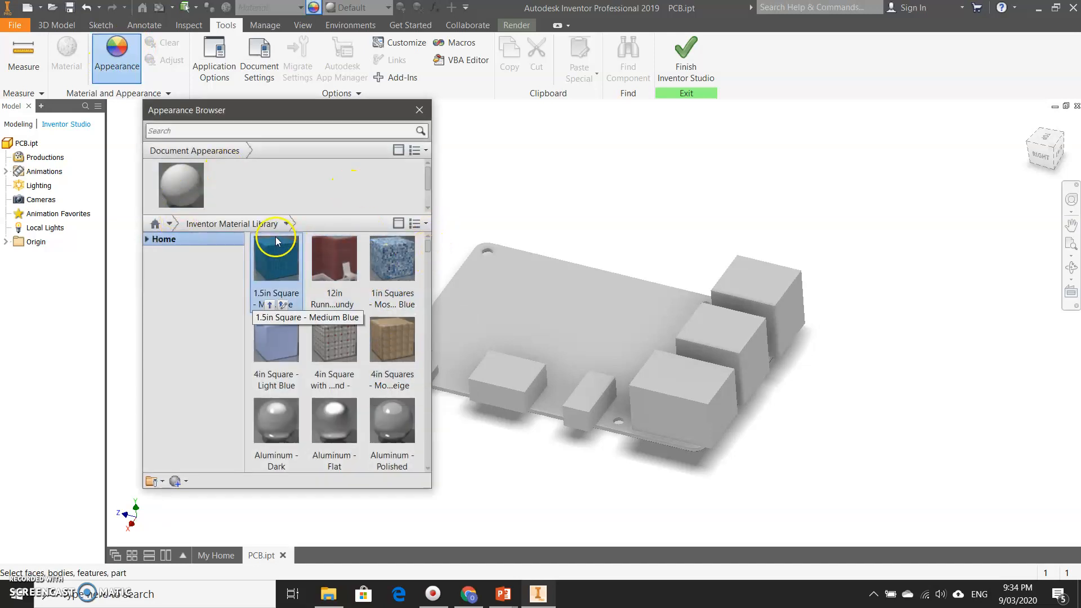
pyautogui.click(286, 223)
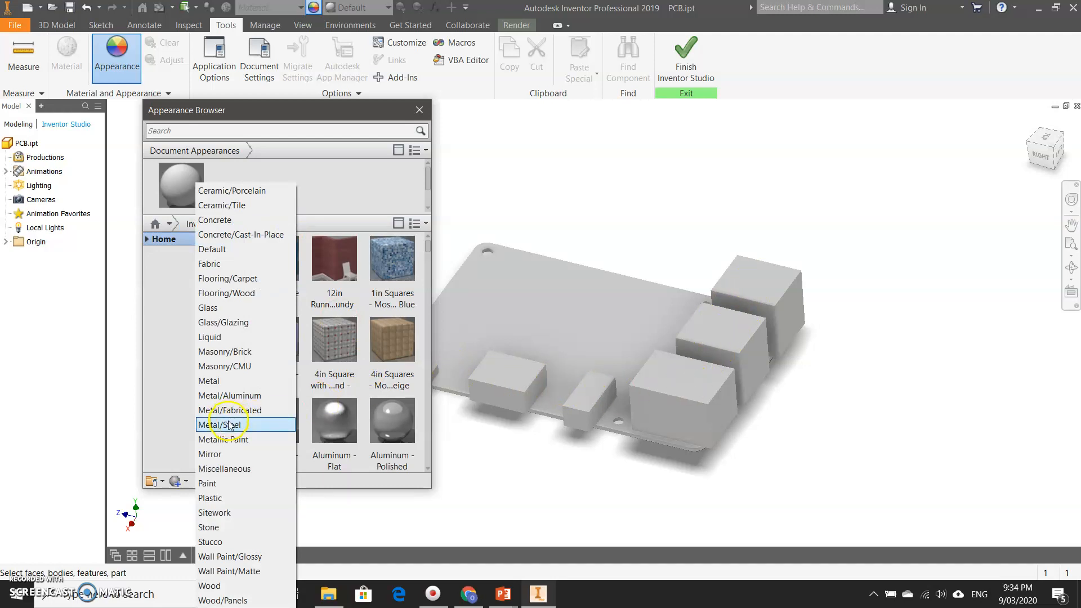
pyautogui.click(216, 381)
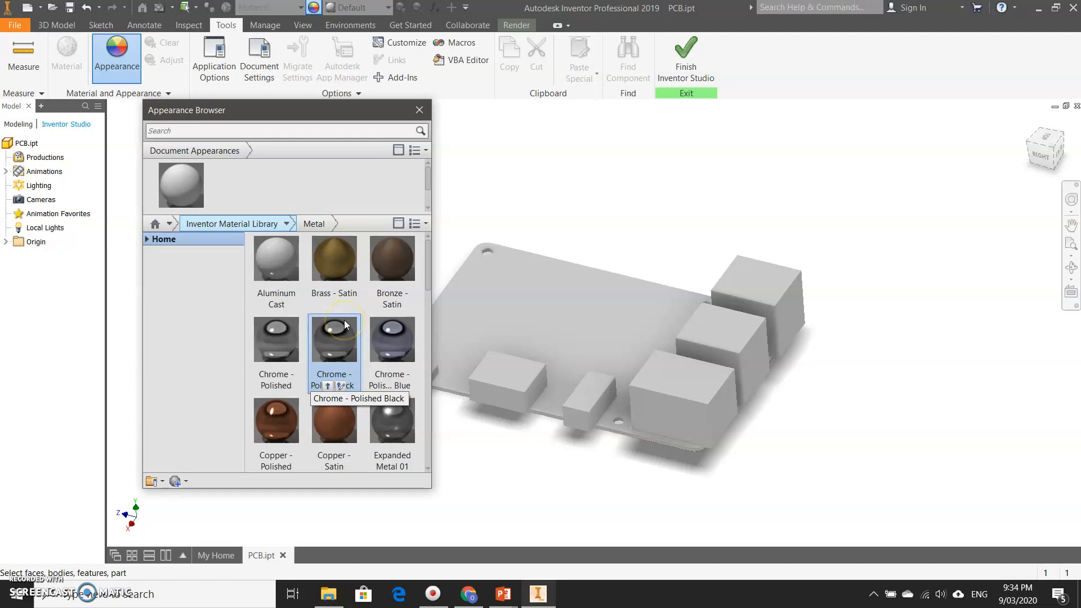
pyautogui.click(292, 225)
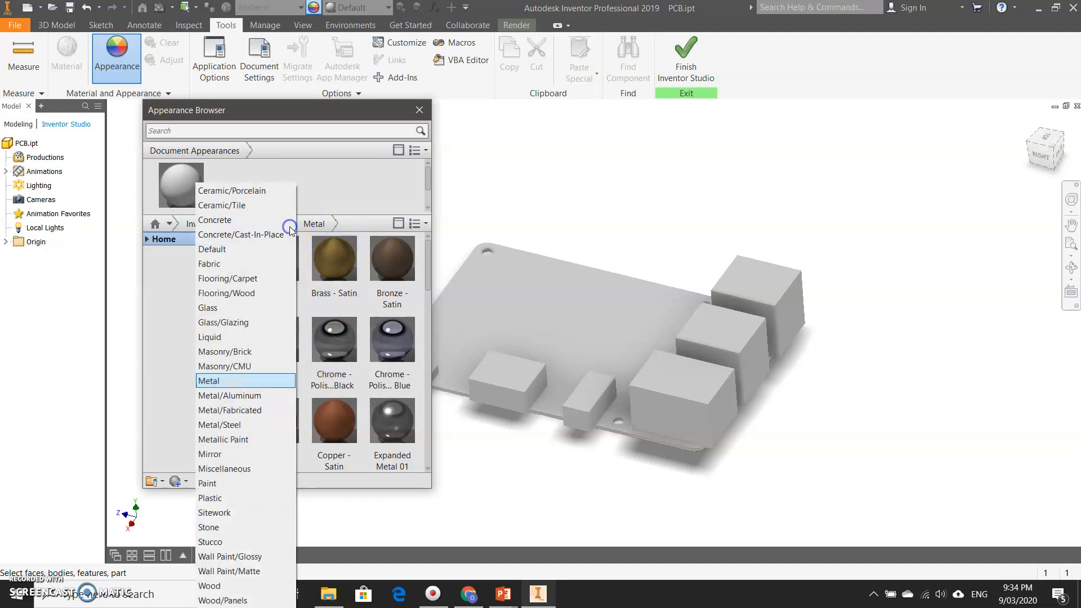
pyautogui.click(261, 393)
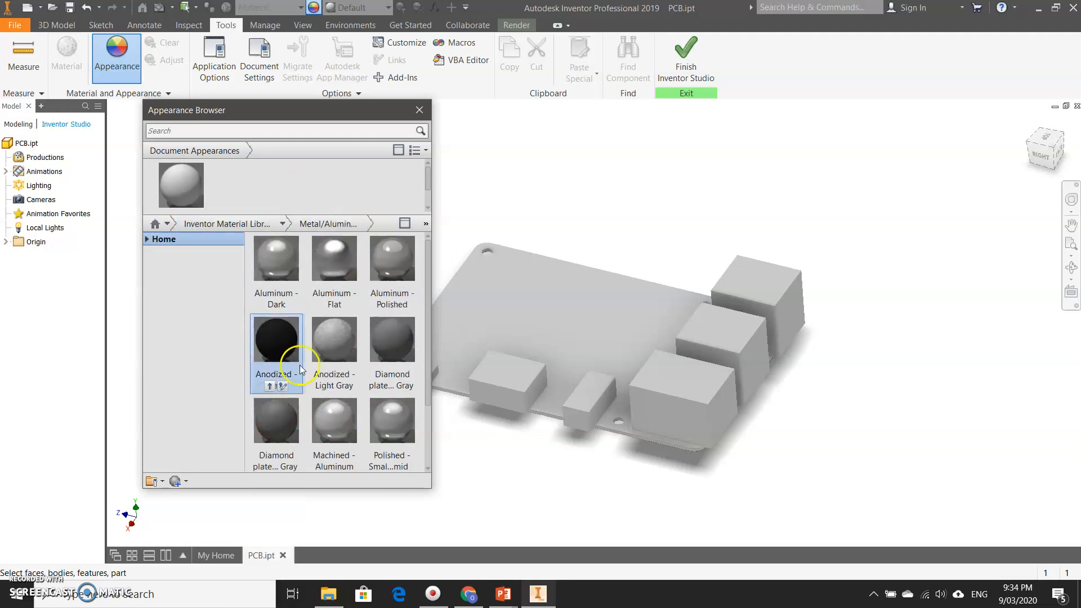
pyautogui.click(341, 305)
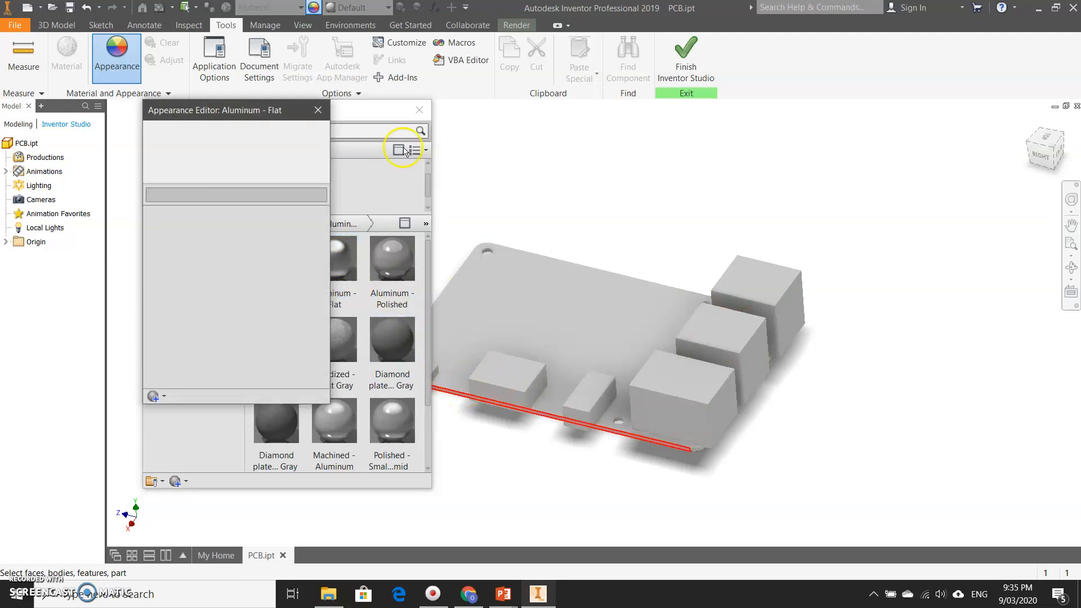
pyautogui.click(316, 110)
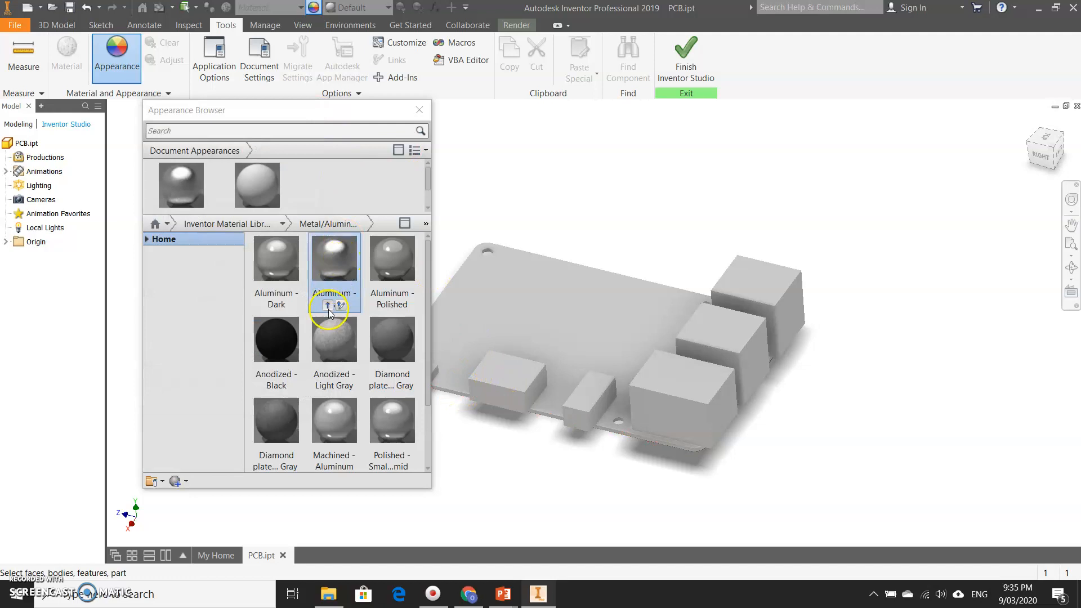
# Step: Apply the Aluminum - Flat appearance to the visible faces of the five larger connector blocks, using the document's local copy
pyautogui.click(495, 371)
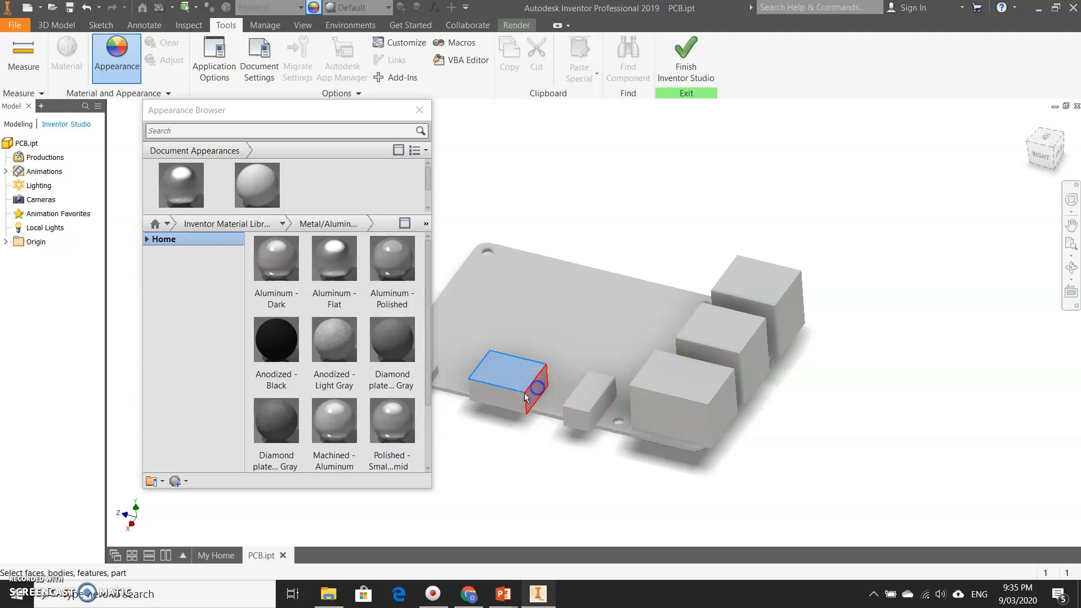
pyautogui.click(574, 419)
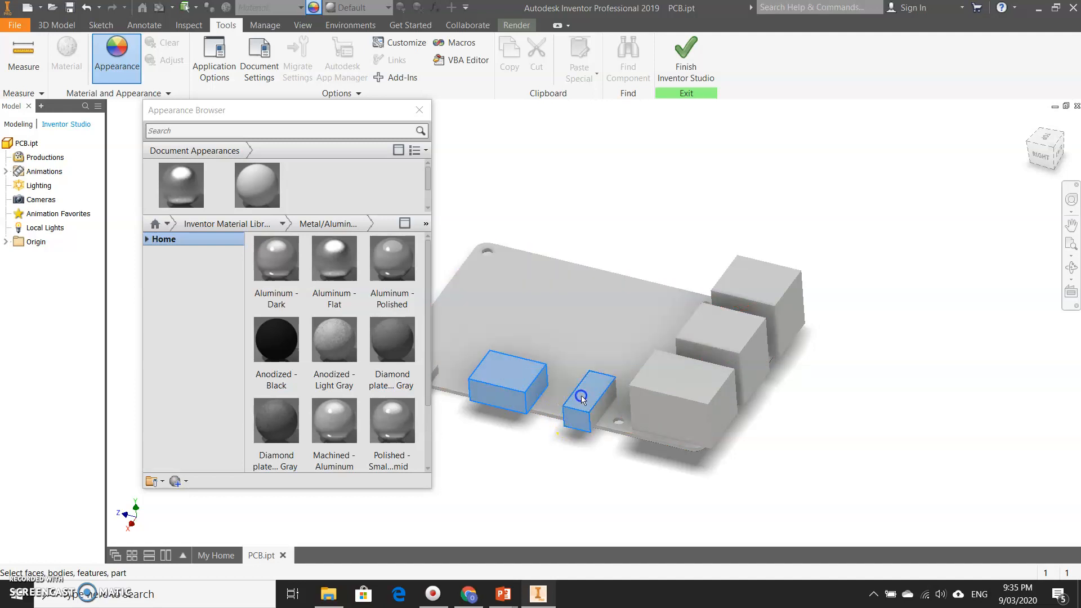
pyautogui.click(660, 412)
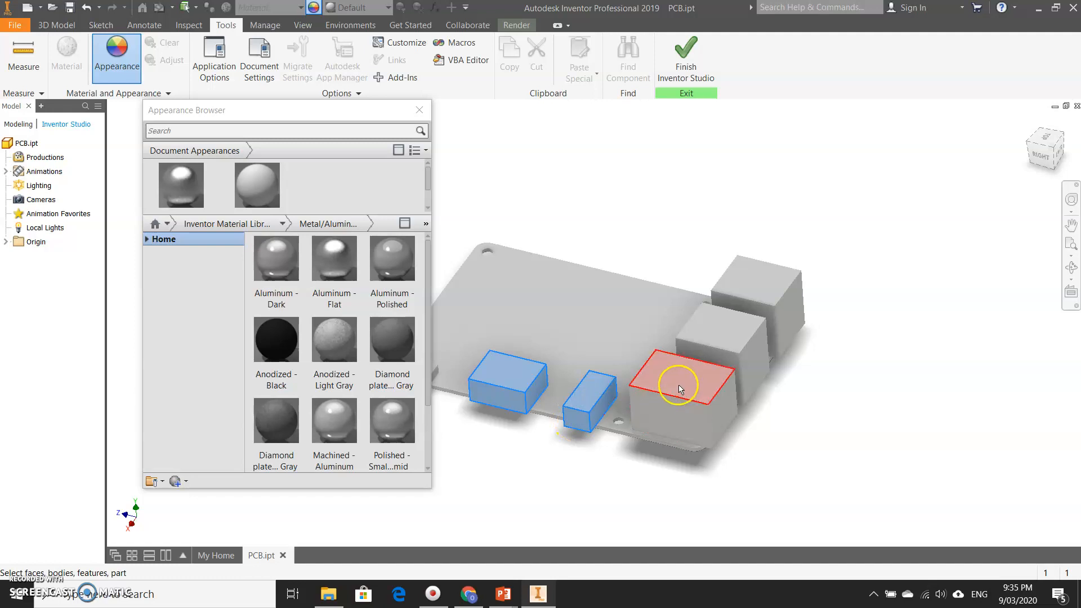
pyautogui.click(683, 417)
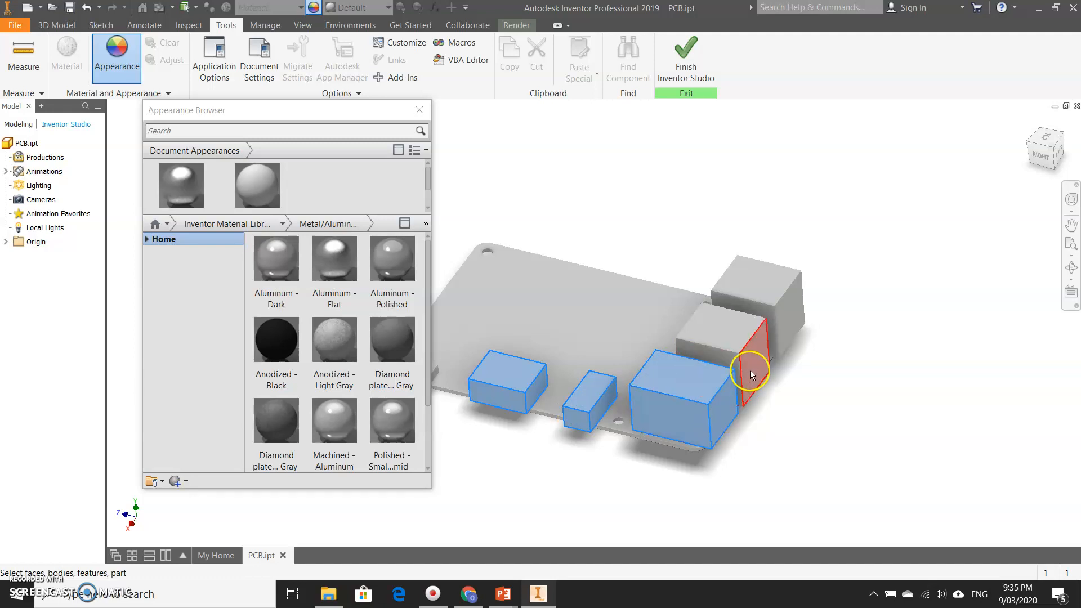
pyautogui.click(752, 368)
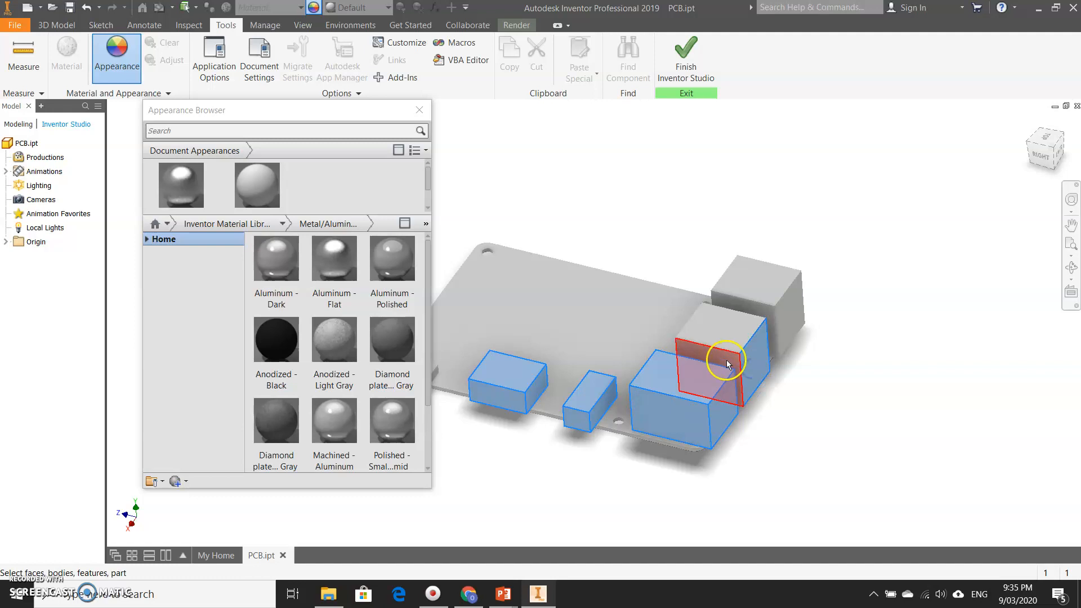
pyautogui.click(732, 326)
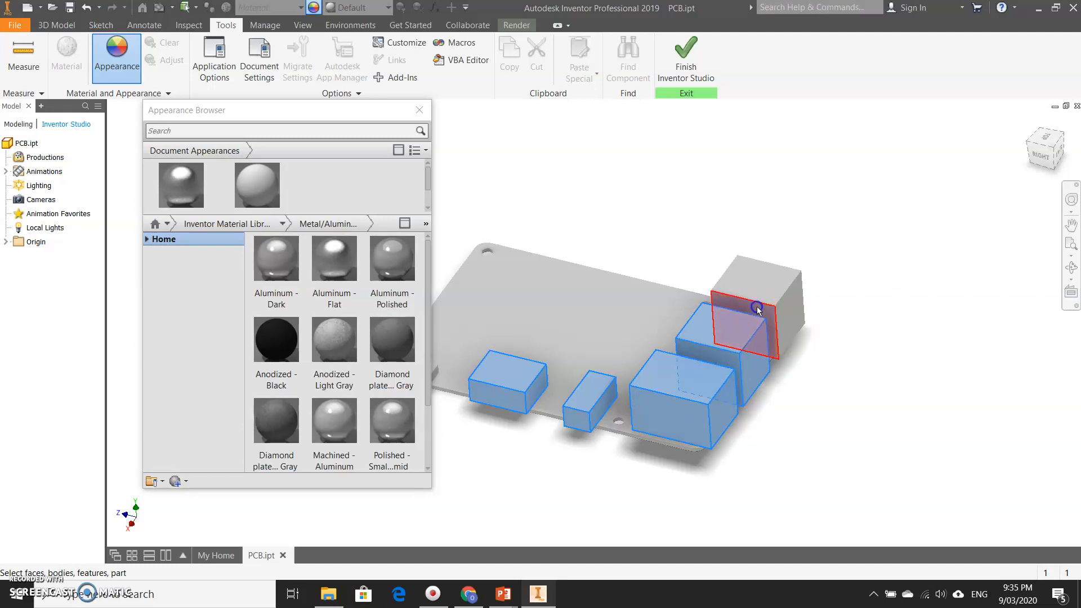
pyautogui.click(761, 287)
pyautogui.click(792, 311)
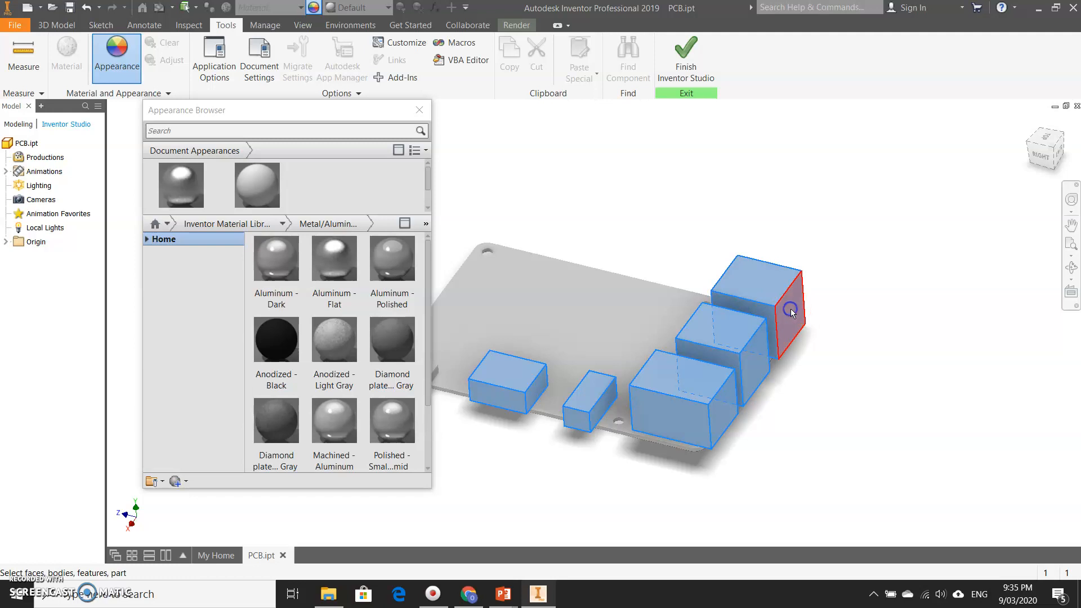
pyautogui.click(478, 386)
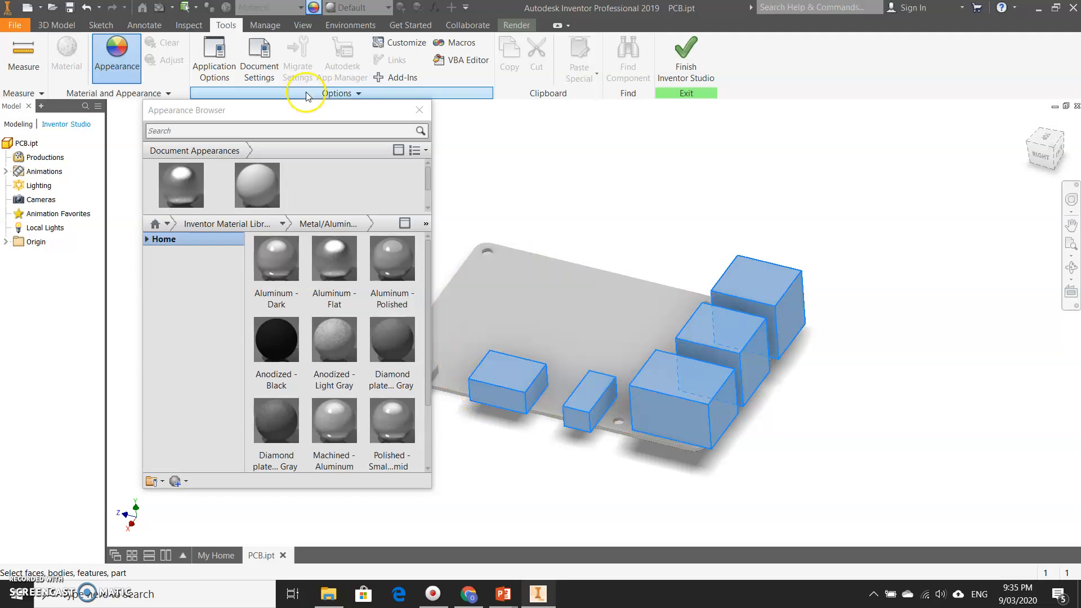
pyautogui.click(332, 266)
pyautogui.click(327, 306)
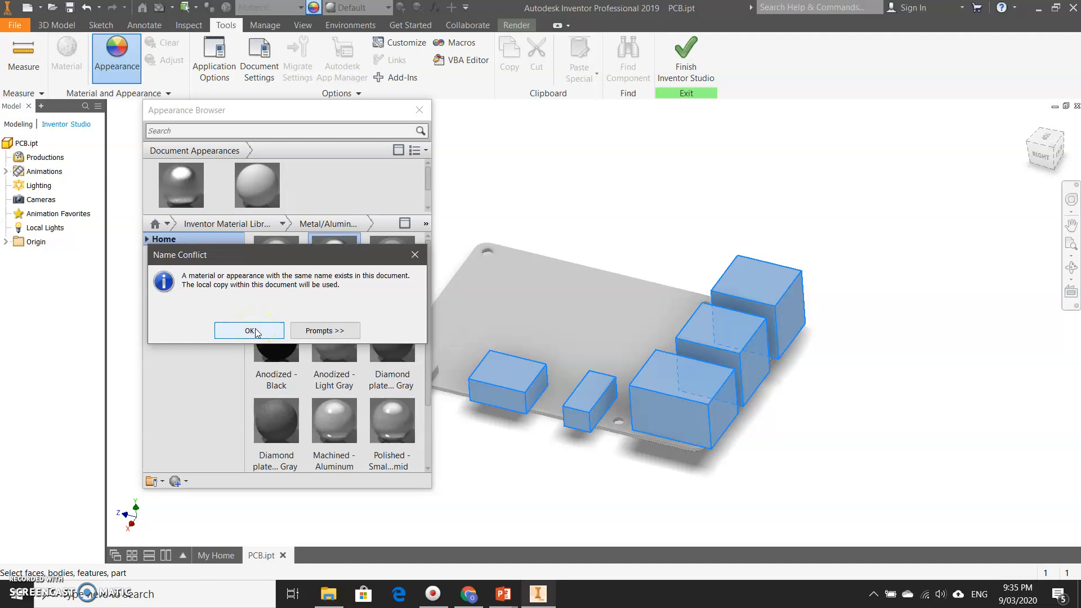
pyautogui.click(251, 331)
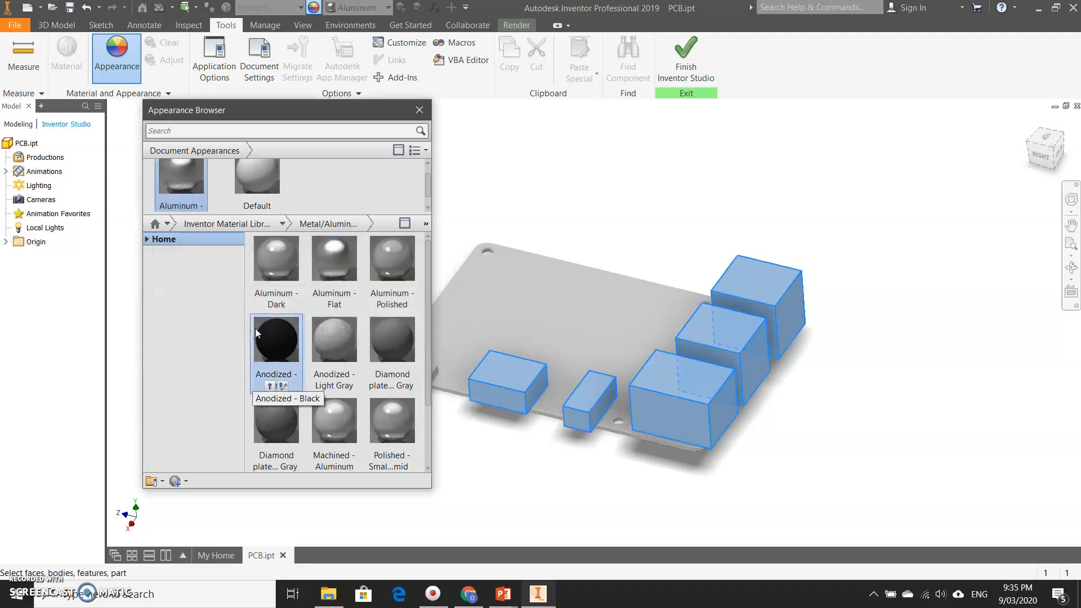
pyautogui.click(633, 165)
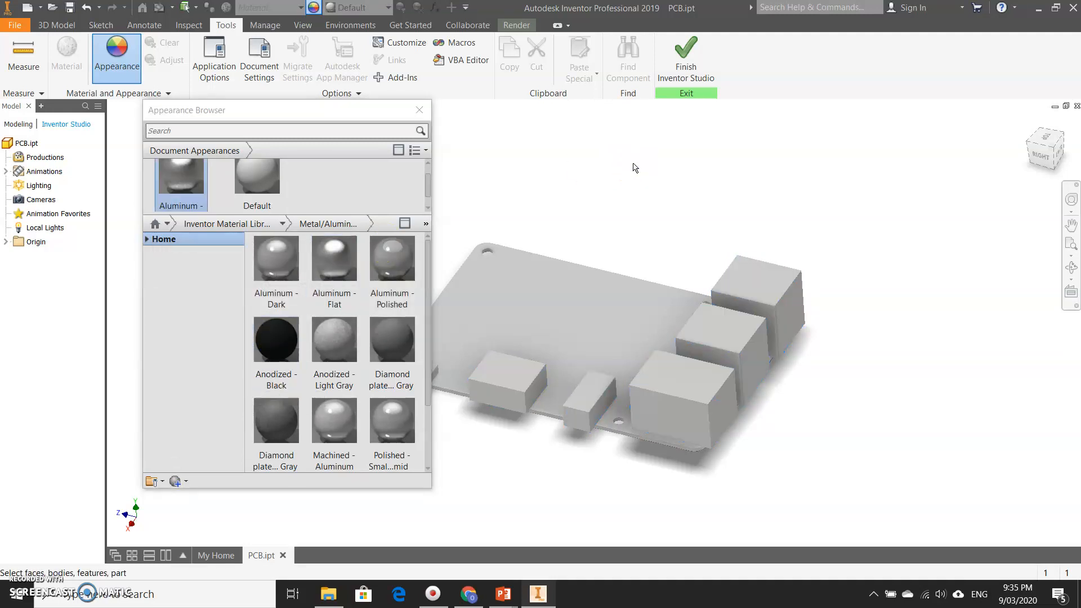
# Step: Apply the smooth dark green plastic appearance from the Inventor Material Library to the board's top face
pyautogui.click(285, 226)
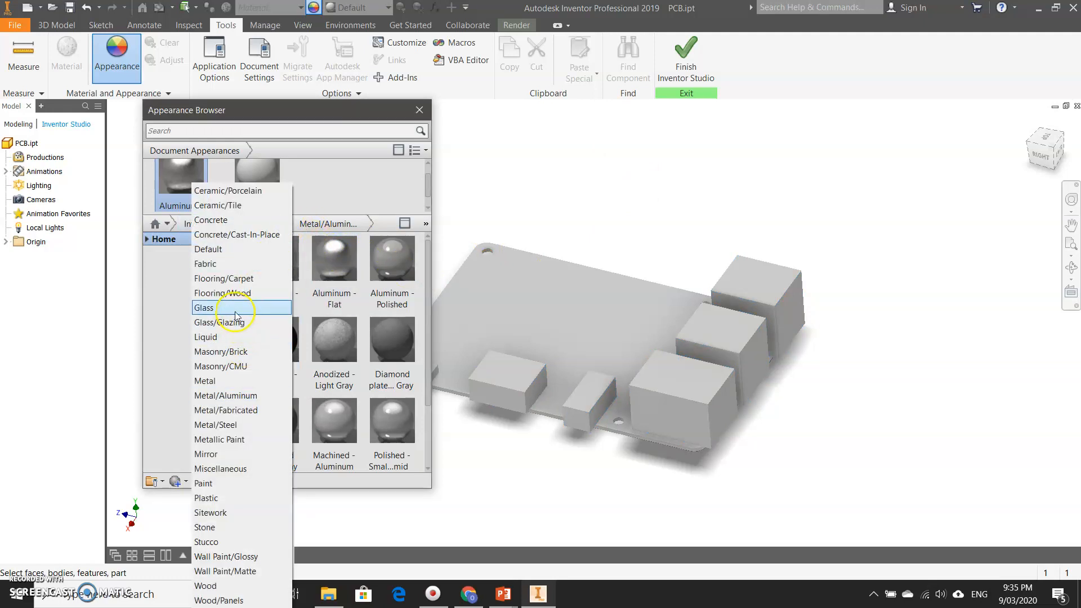
pyautogui.click(225, 498)
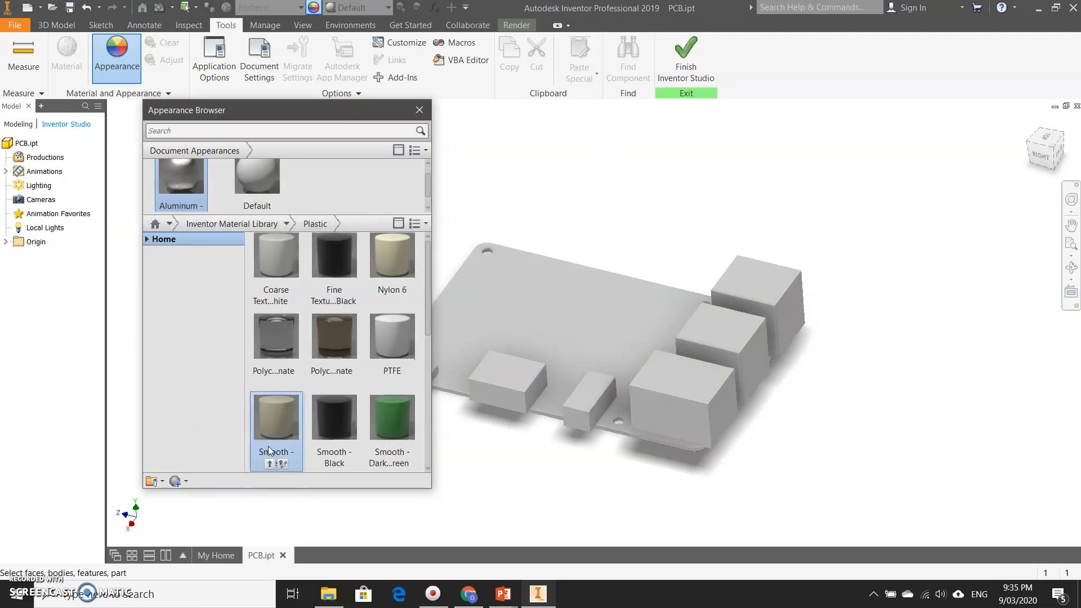
pyautogui.moveTo(396, 426); pyautogui.dragTo(387, 455)
pyautogui.click(386, 463)
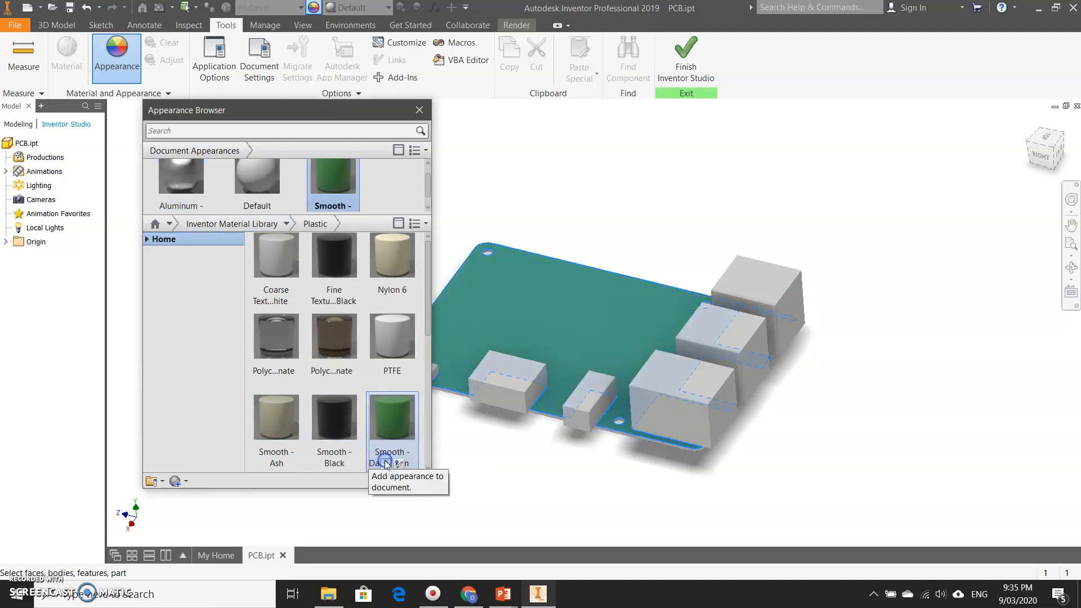
pyautogui.click(640, 205)
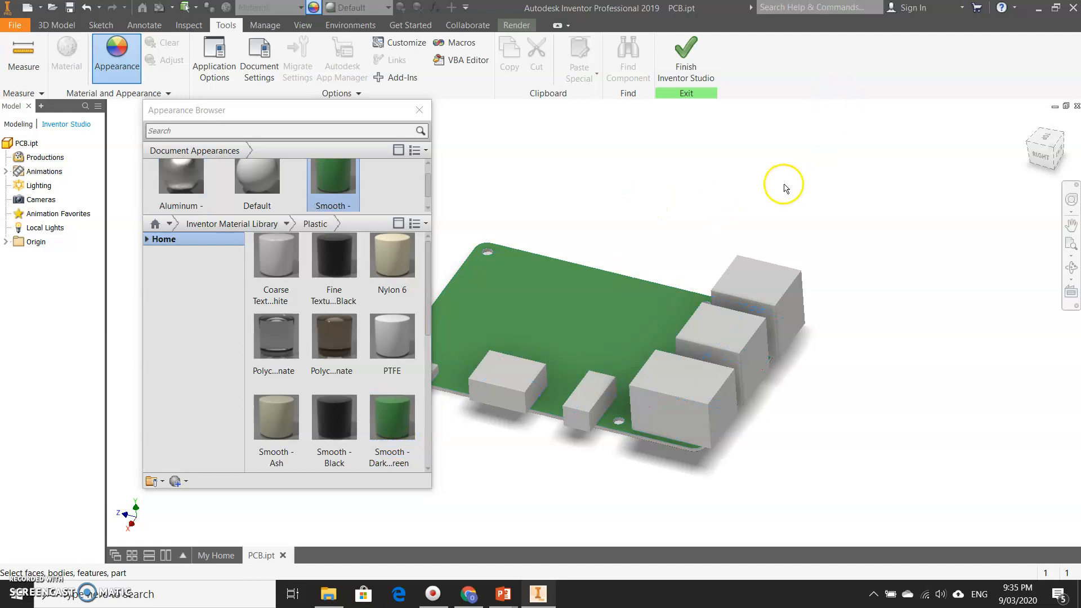
# Step: Apply the same smooth dark green plastic appearance to the board's underside and close the Appearance Browser
pyautogui.click(1048, 153)
pyautogui.moveTo(1016, 544); pyautogui.dragTo(113, 471)
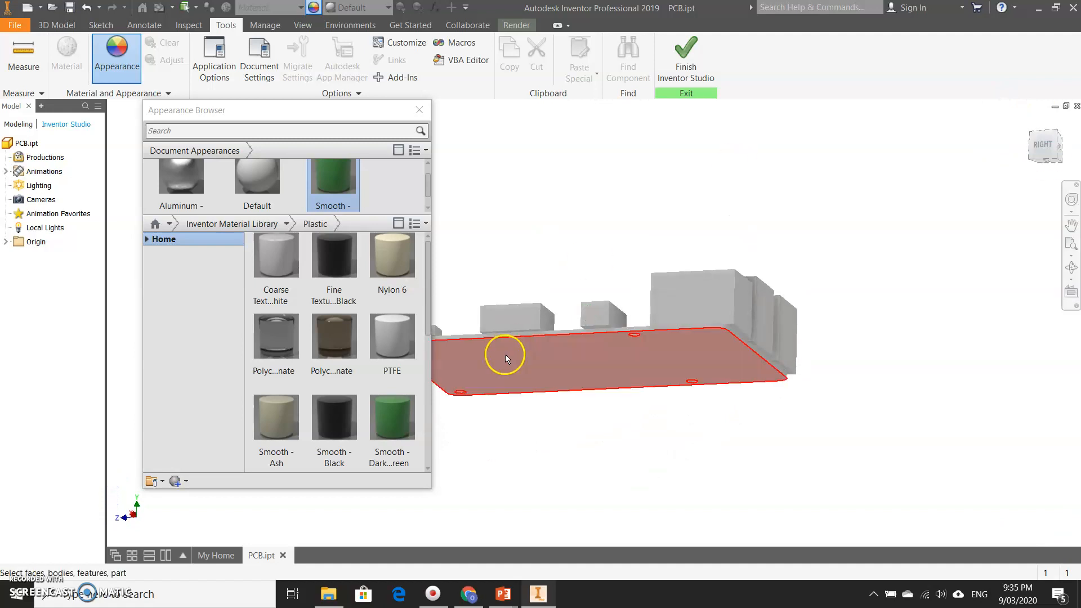
pyautogui.click(487, 358)
pyautogui.click(394, 451)
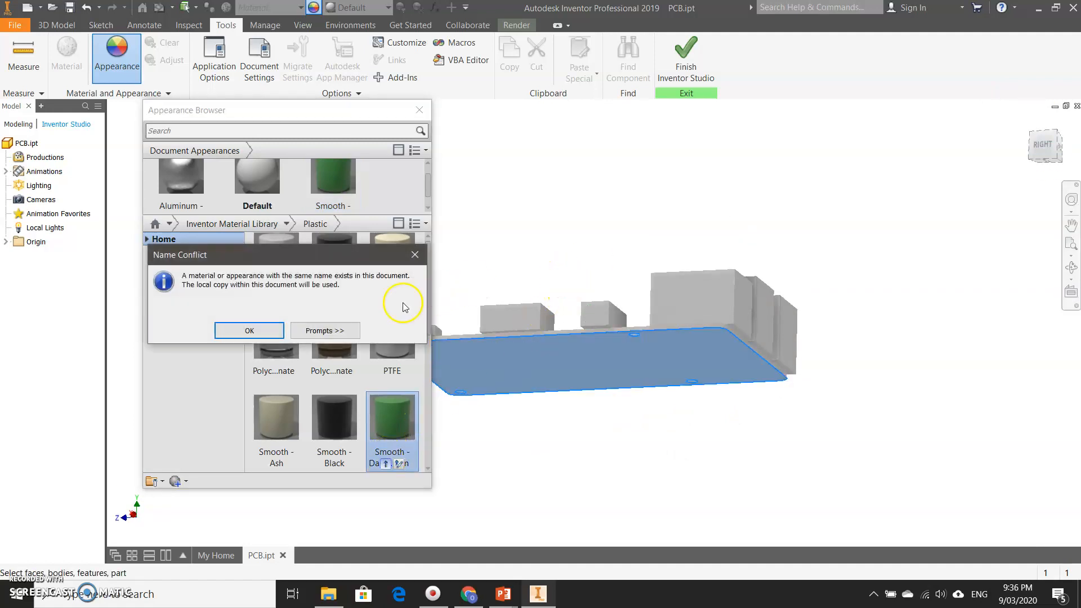
pyautogui.click(269, 330)
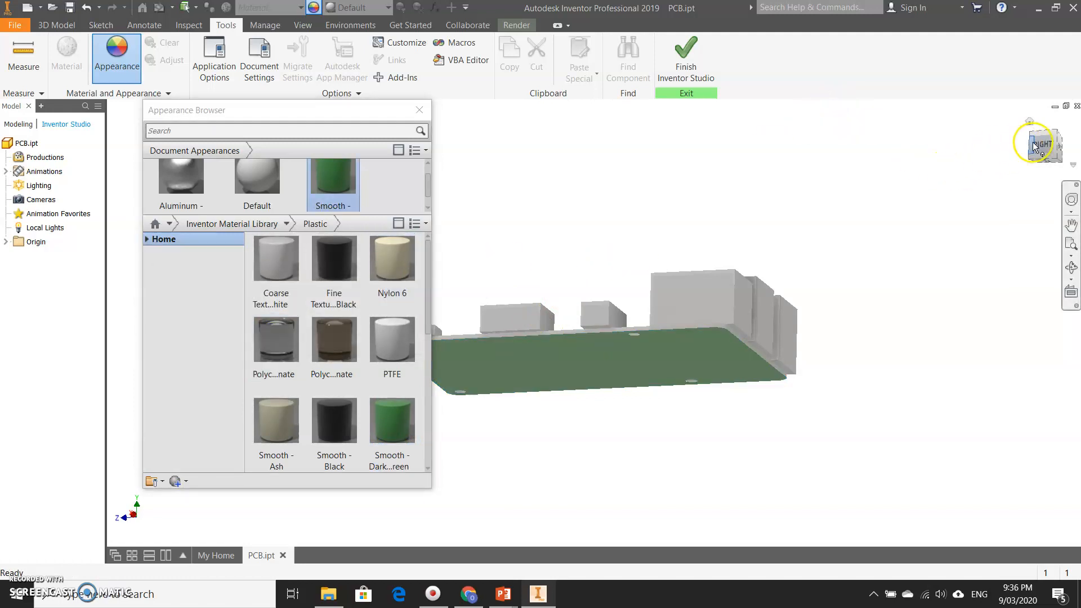
pyautogui.moveTo(1048, 143)
pyautogui.mouseDown()
pyautogui.moveTo(1010, 202)
pyautogui.moveTo(1039, 210)
pyautogui.mouseUp()
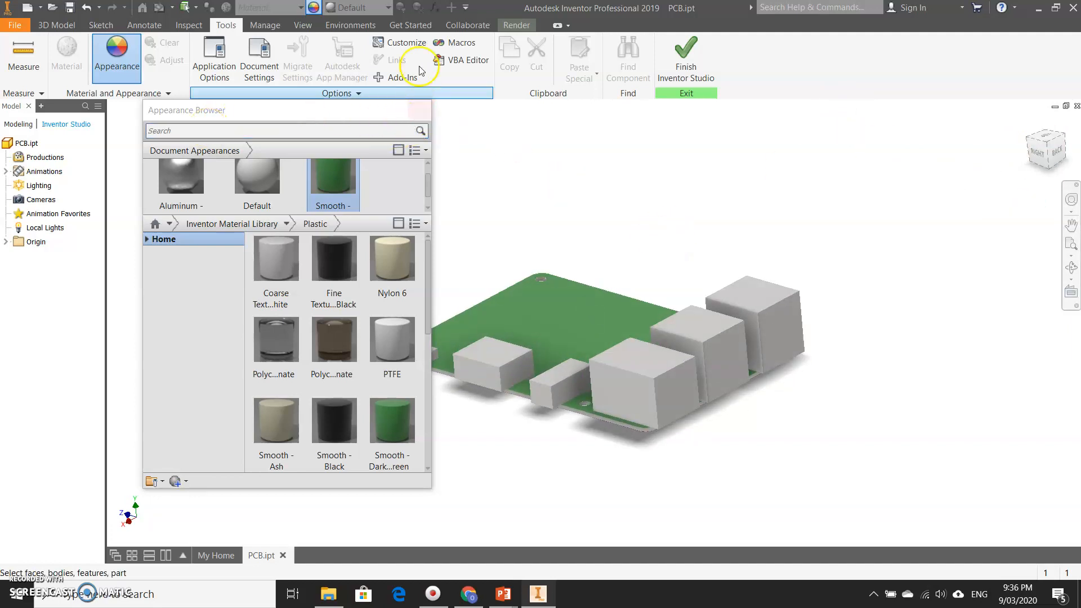
pyautogui.click(421, 108)
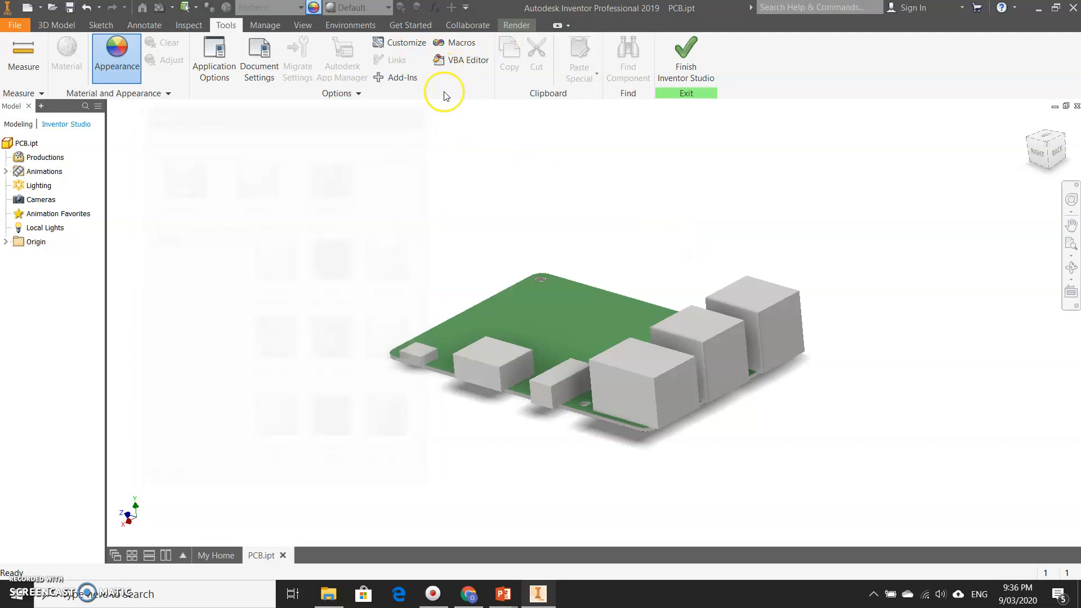
# Step: Review the Render Image size presets, output and renderer options, choosing High for the lighting and material accuracy
pyautogui.click(515, 26)
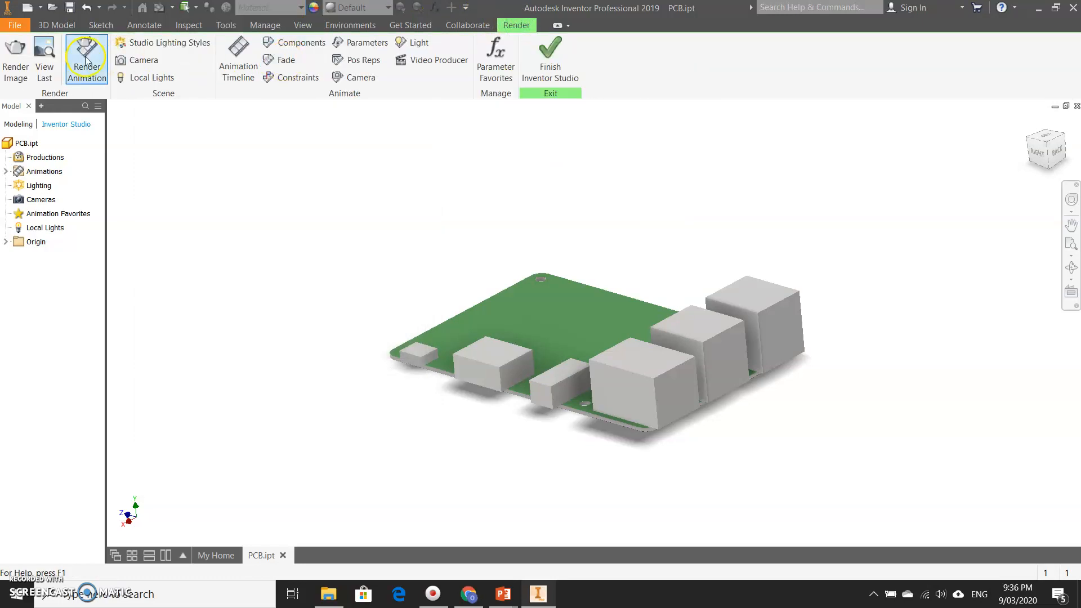
pyautogui.click(17, 73)
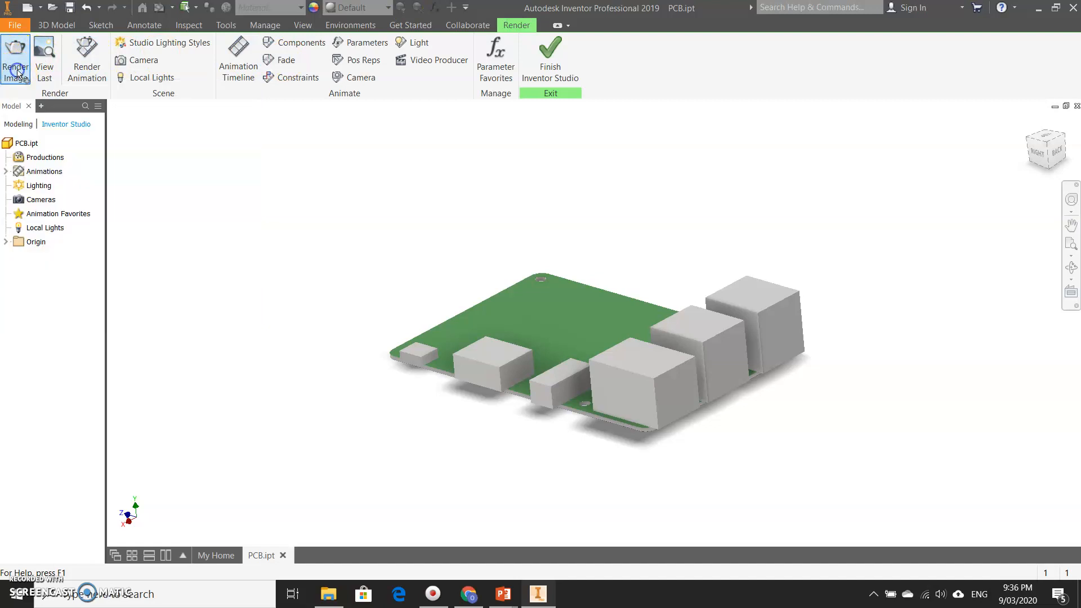
pyautogui.click(260, 161)
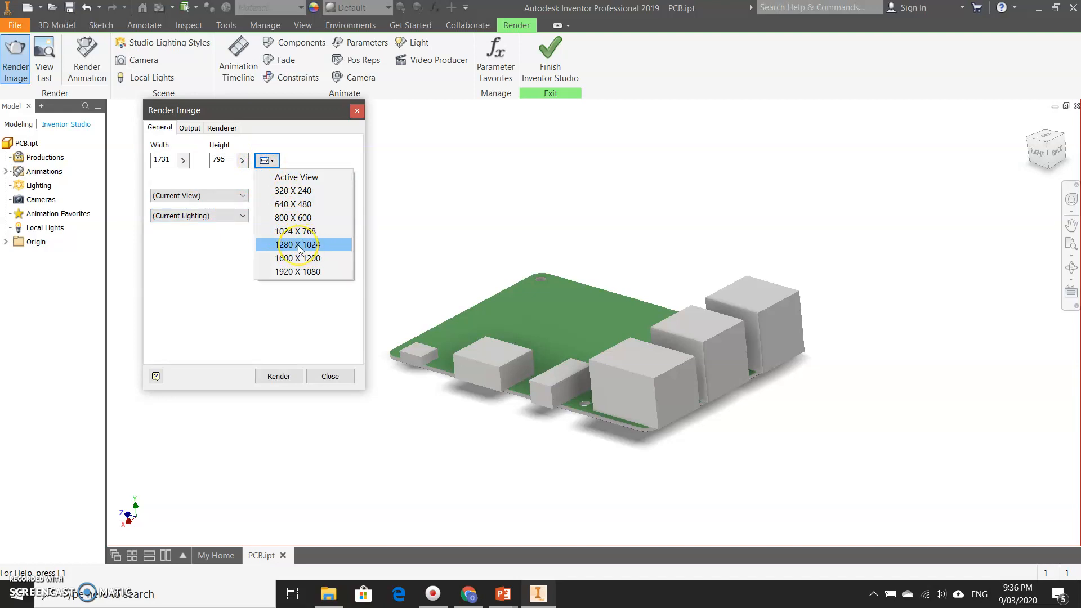
pyautogui.click(189, 128)
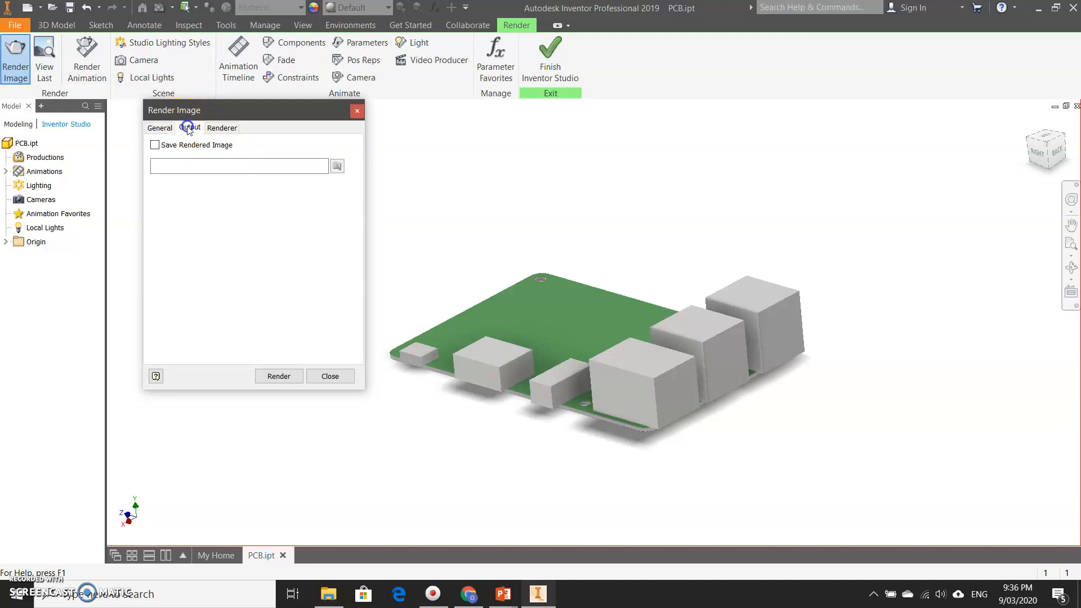
pyautogui.click(221, 128)
pyautogui.click(190, 128)
pyautogui.click(221, 129)
pyautogui.click(222, 128)
pyautogui.click(247, 288)
pyautogui.click(240, 318)
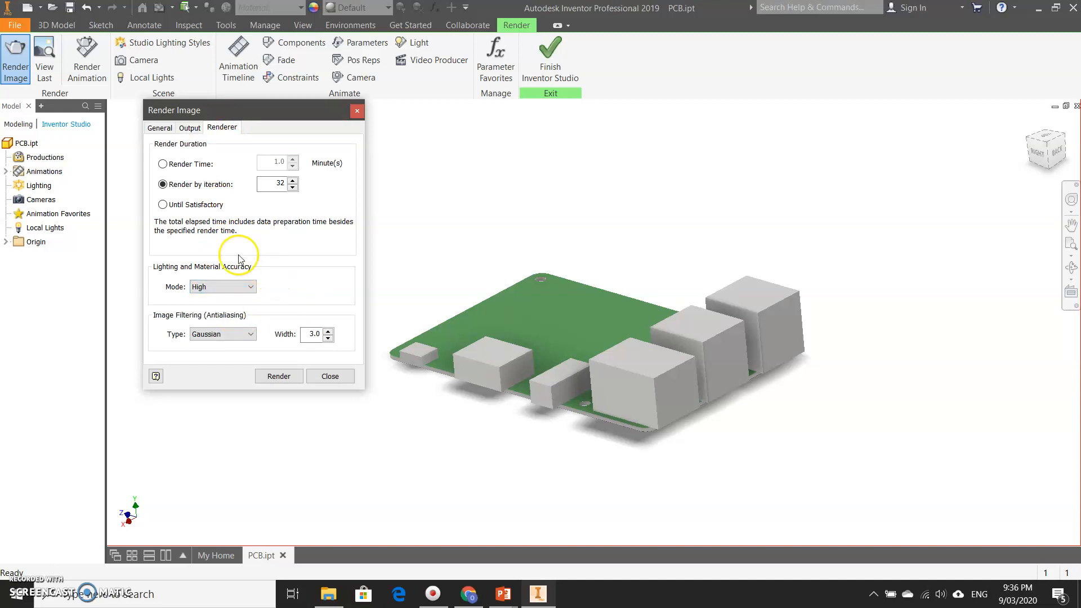
# Step: Examine the camera and lighting style choices for the render, and leave the render settings without rendering
pyautogui.click(160, 128)
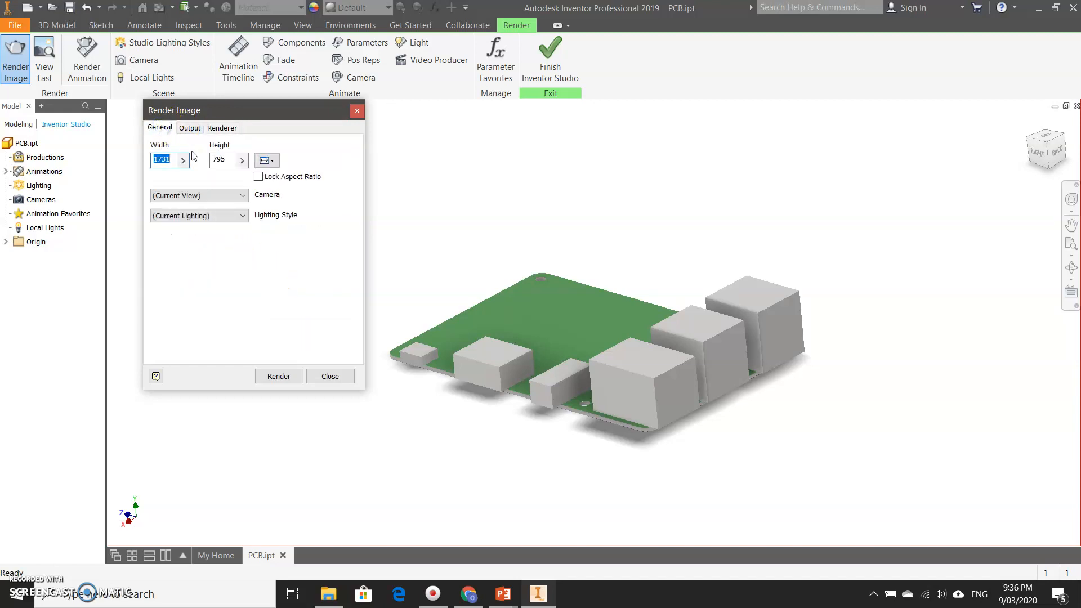
pyautogui.click(243, 197)
pyautogui.click(244, 206)
pyautogui.click(240, 217)
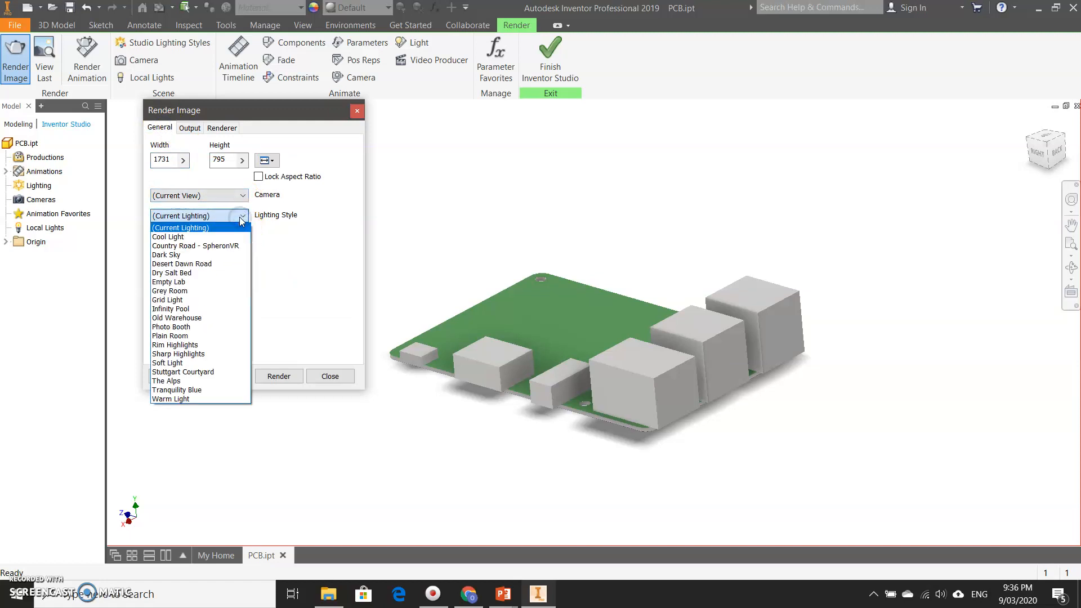
pyautogui.click(241, 217)
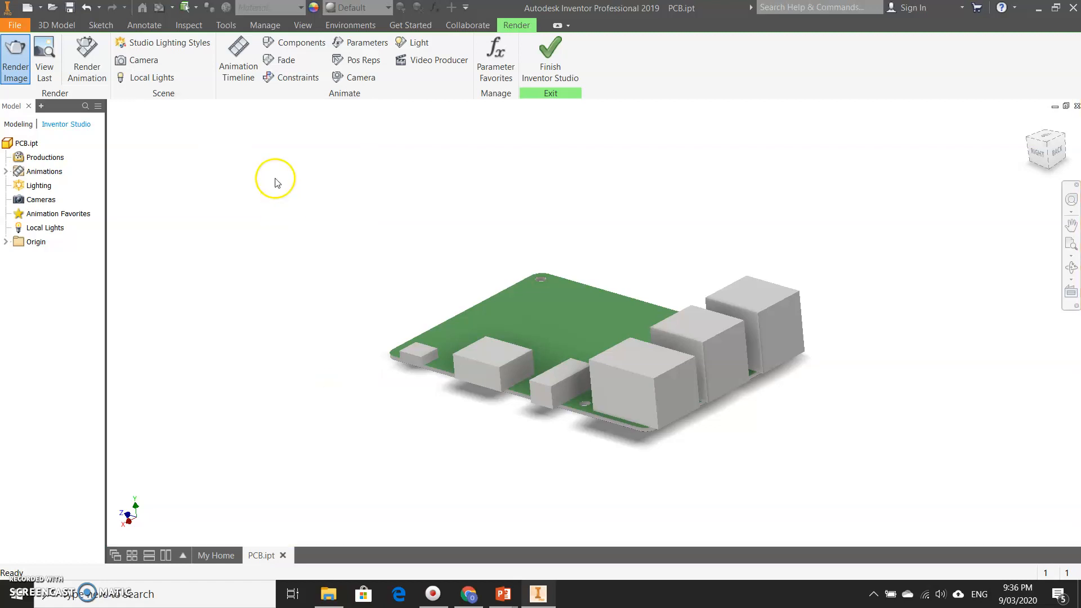
# Step: Save the PCB part
pyautogui.click(70, 9)
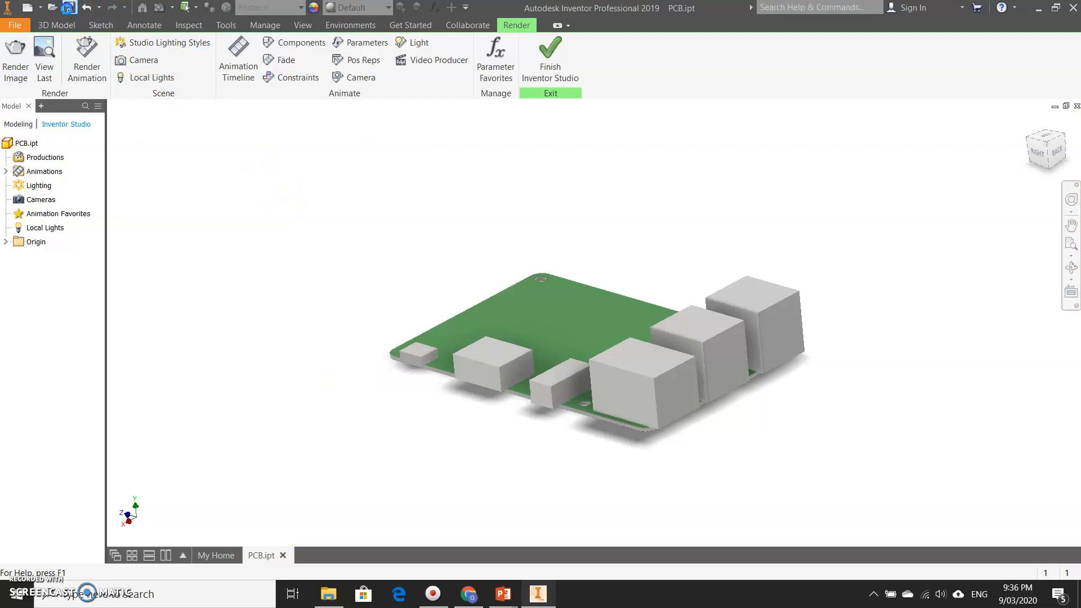